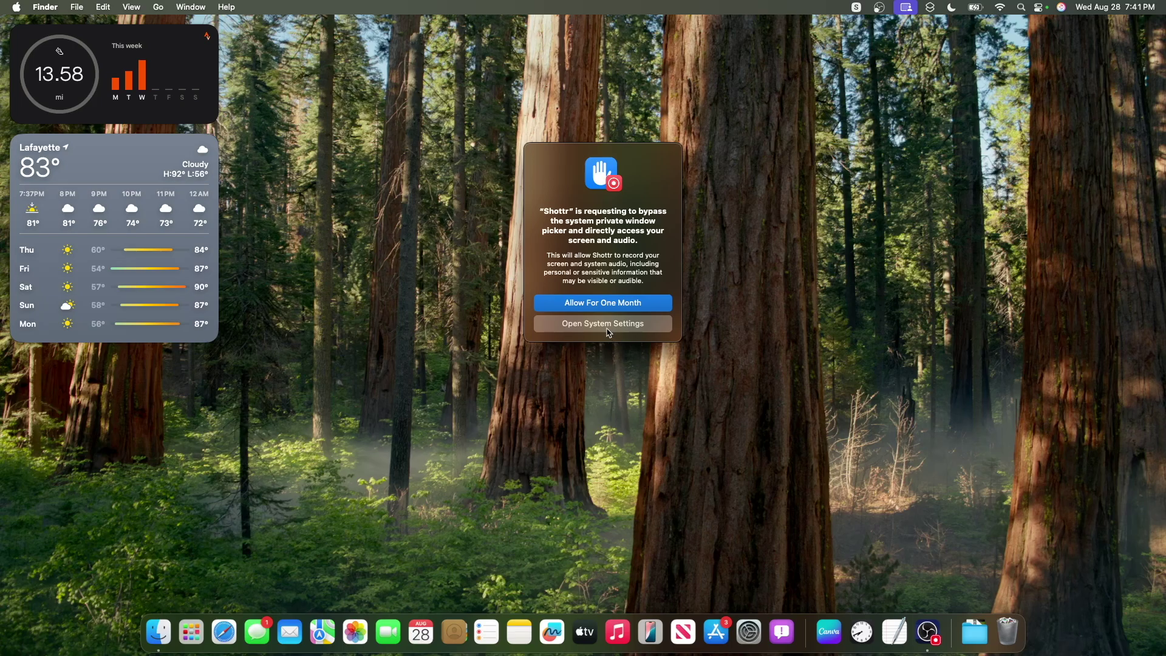
Check the apps allowed under Screen & System Audio Recording, then close System Settings
click(635, 325)
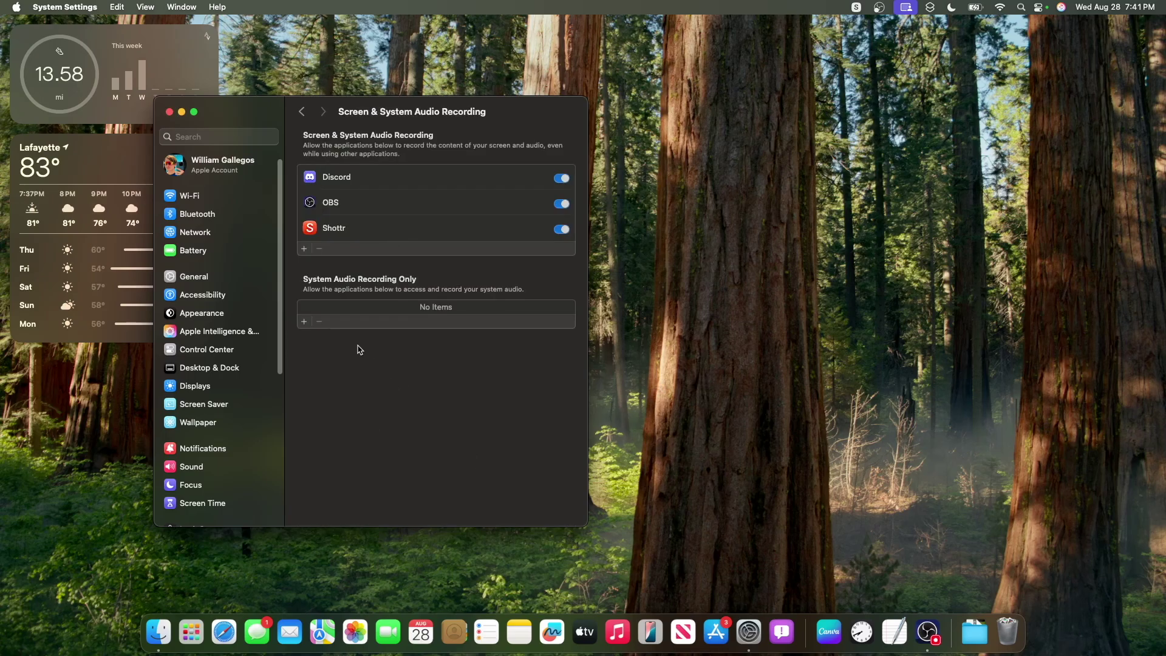
click(170, 112)
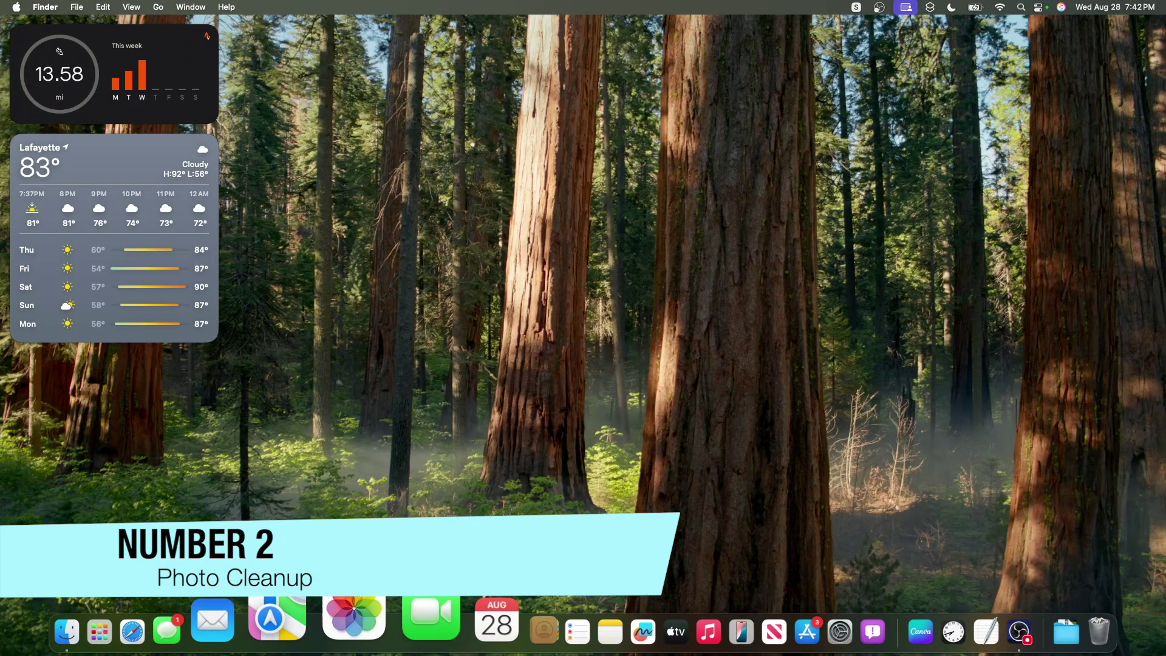
Use Clean Up in Photos to erase the yellow Straight Talk sign's fine print, then save
click(344, 634)
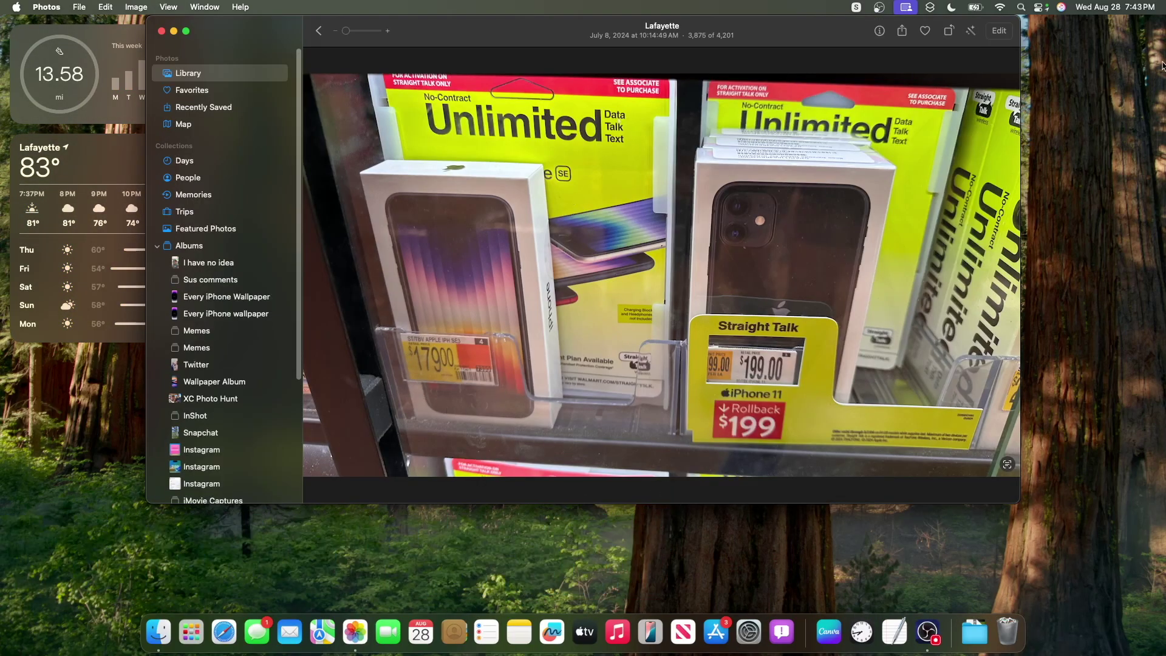
click(999, 32)
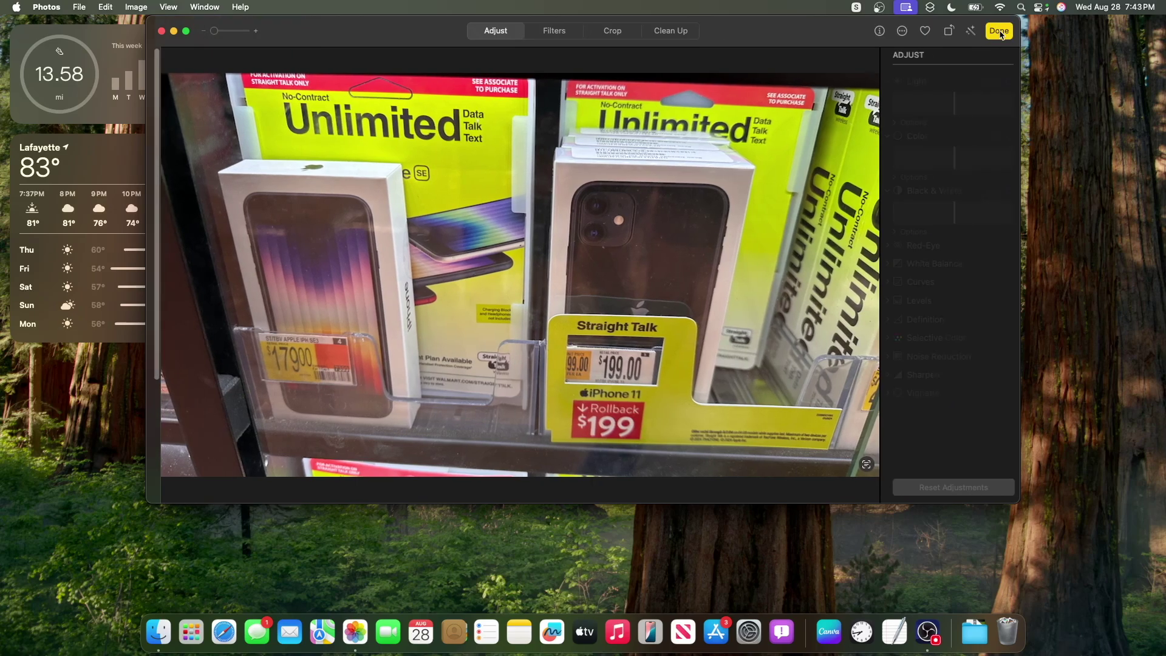
click(680, 37)
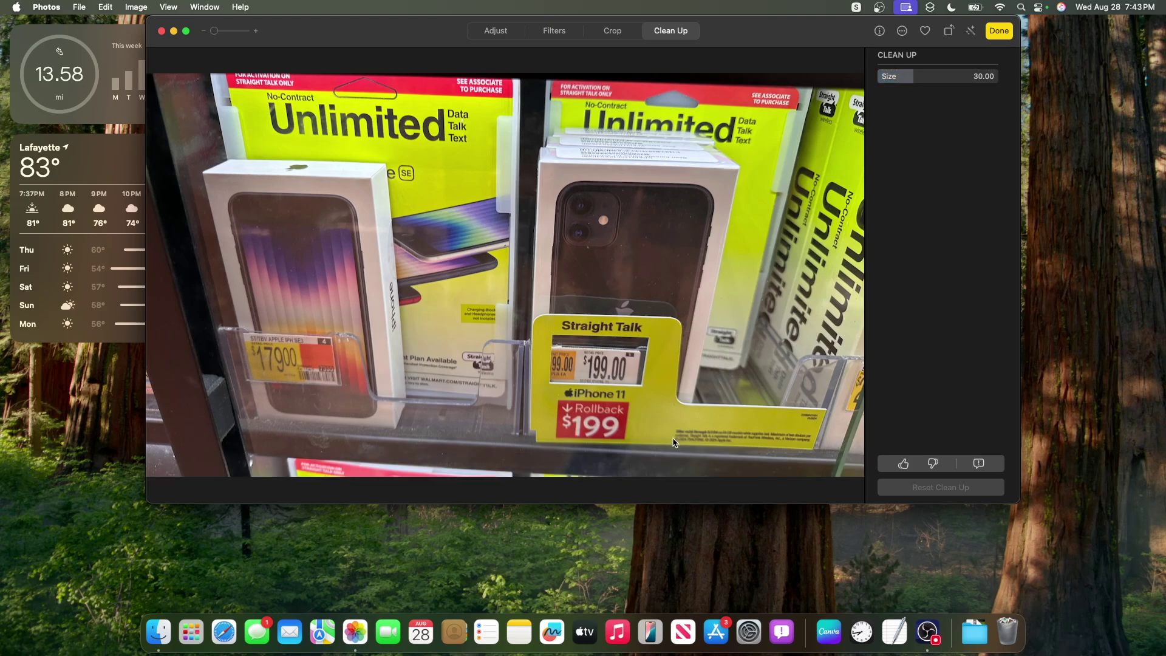
drag(673, 438, 790, 433)
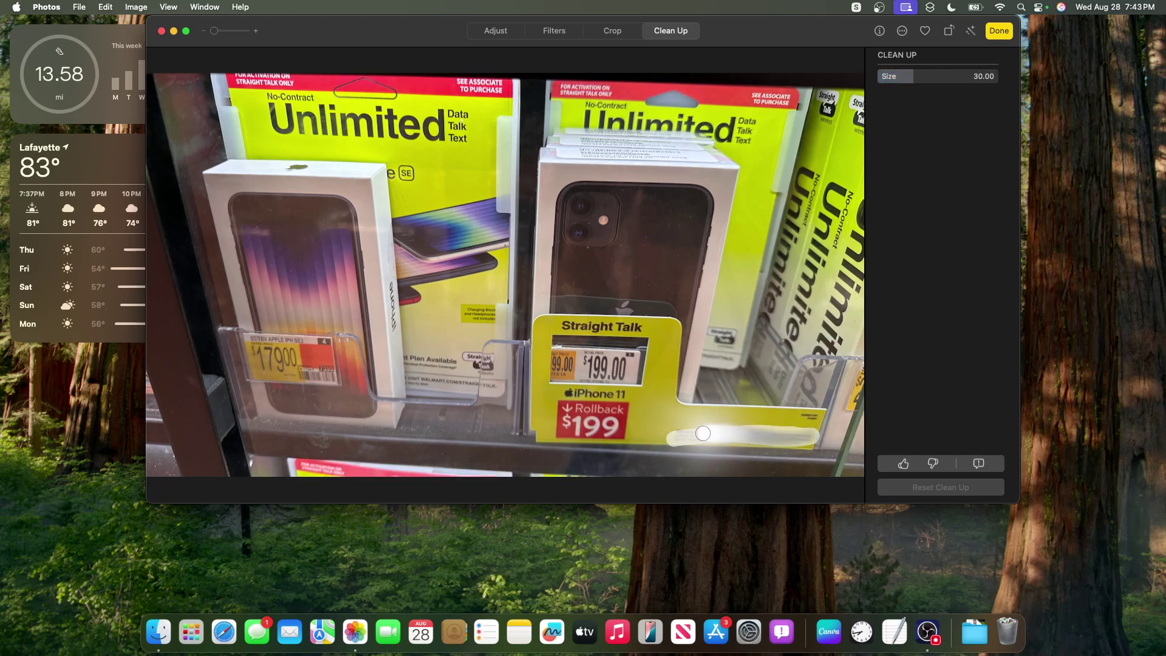
click(772, 421)
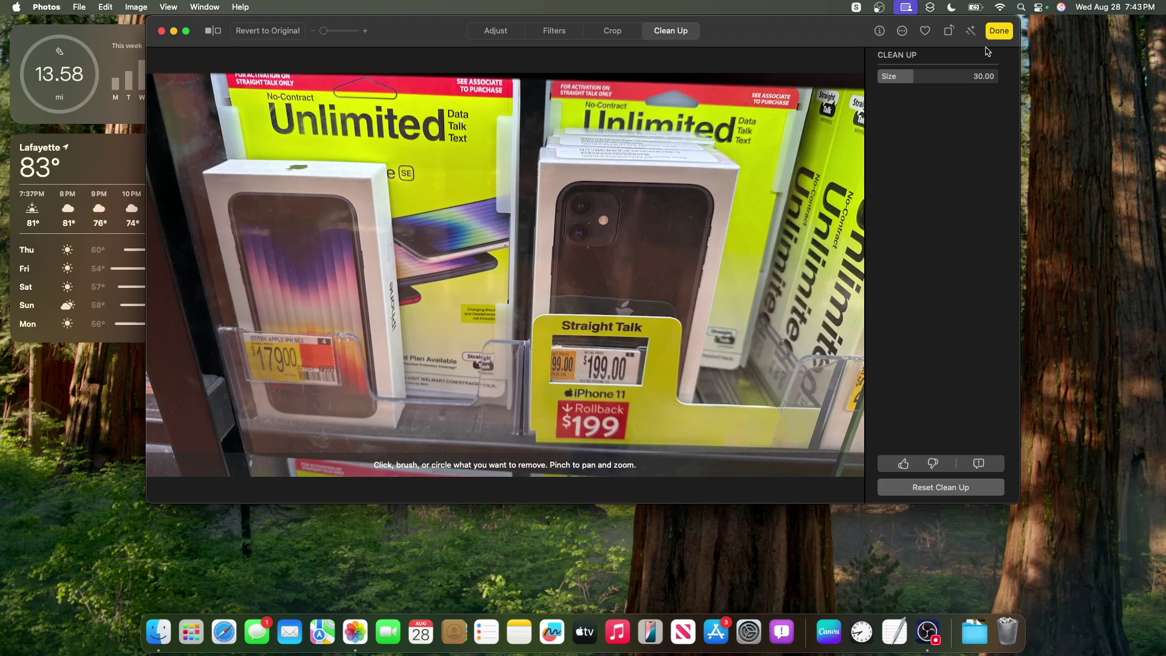
click(1002, 31)
Reopen the store-shelf photo in the editor and switch to Clean Up, briefly returning to Adjust
click(1001, 31)
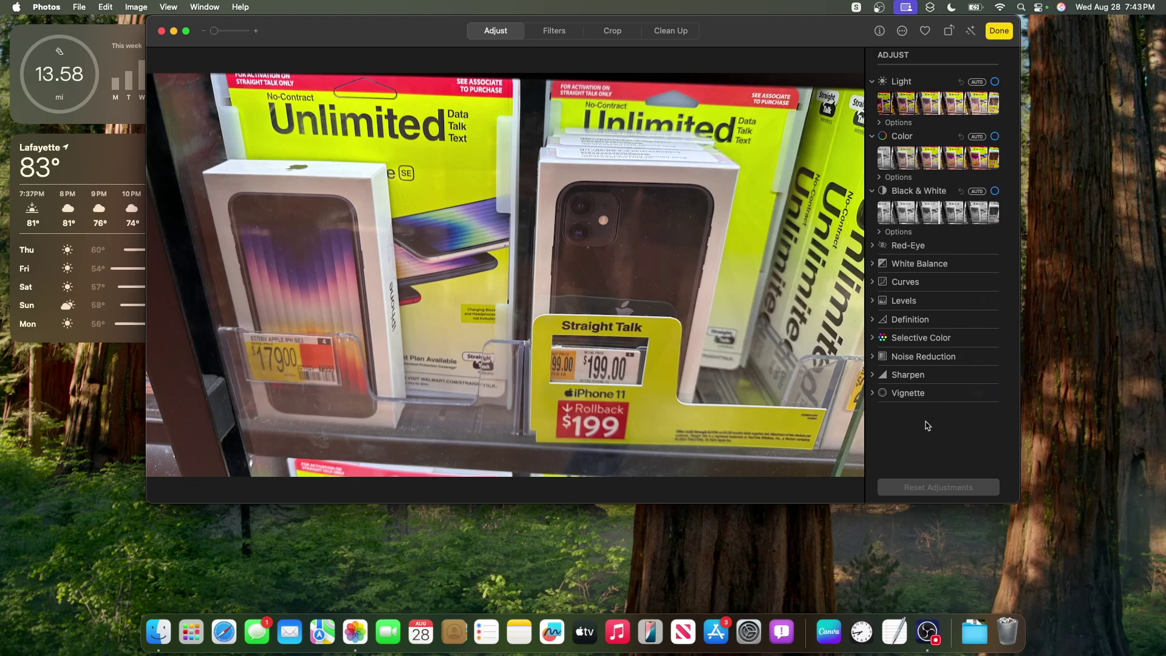
click(674, 33)
key(a)
click(693, 29)
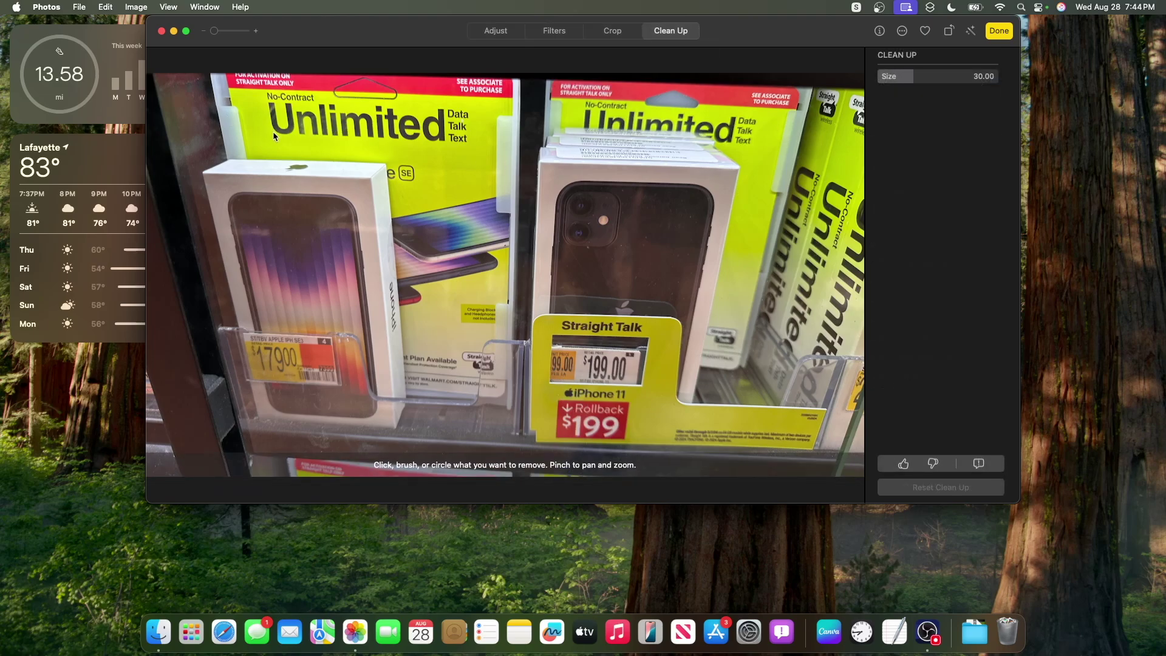
Circle the 'Unlimited Data Talk Text' lettering with Clean Up, then dismiss the feedback form
mouse_move(274, 136)
mouse_down()
mouse_move(419, 145)
mouse_move(486, 122)
mouse_move(413, 86)
mouse_move(302, 90)
mouse_move(274, 128)
mouse_up()
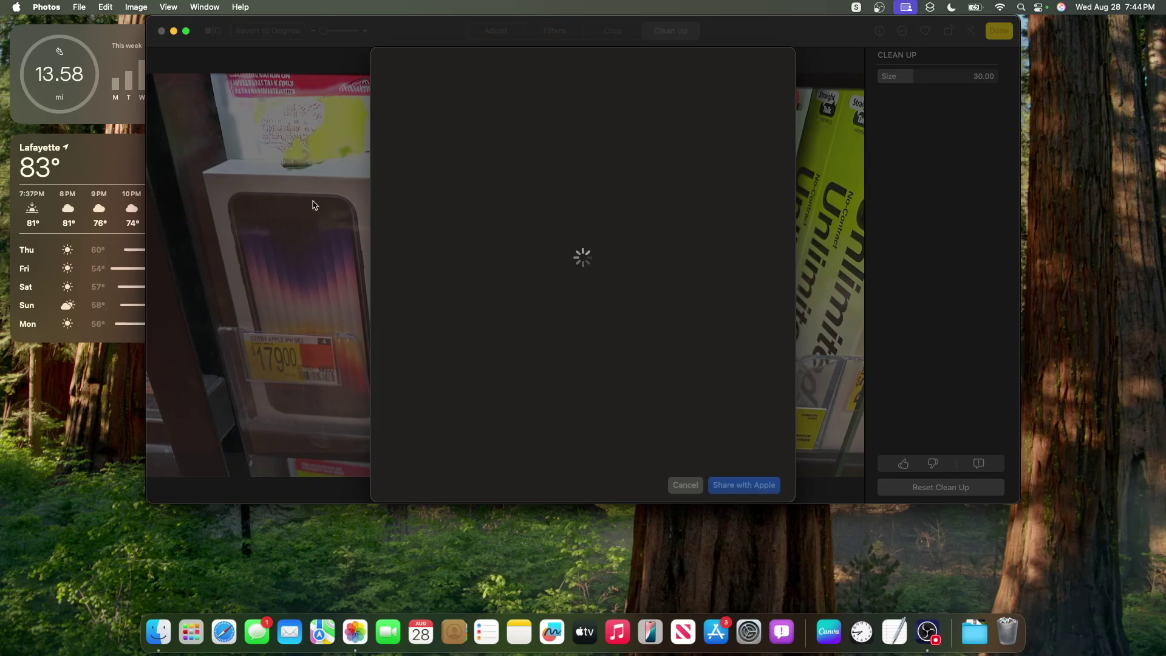
key(Escape)
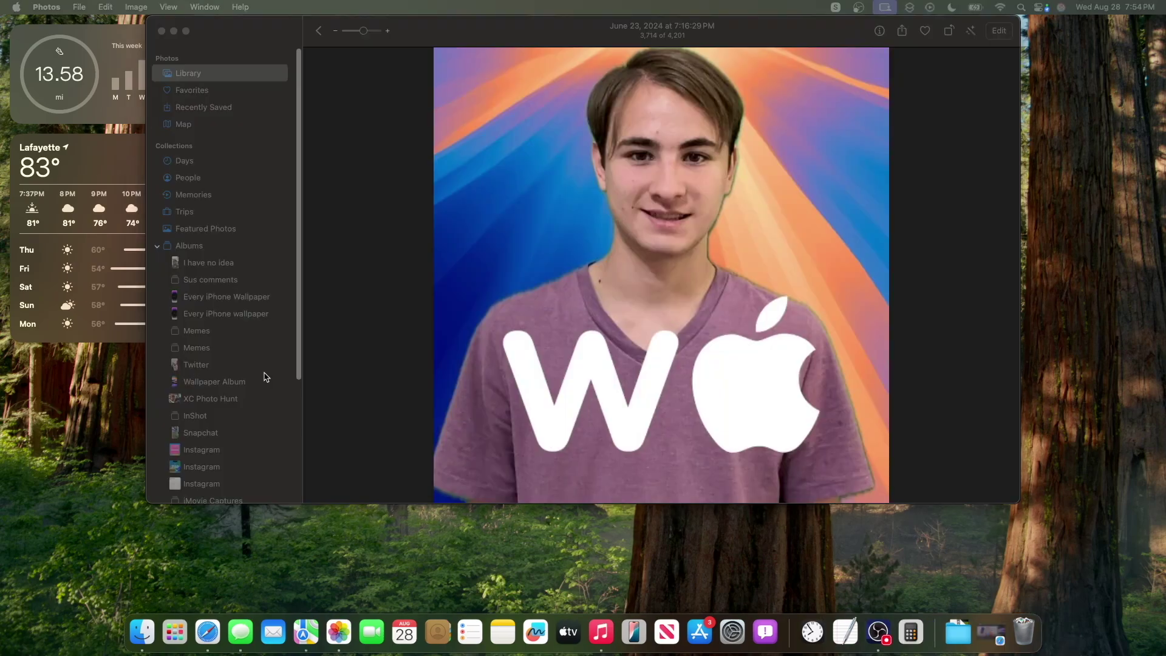
Open the portrait in Clean Up and circle the face to pixelate it
click(866, 227)
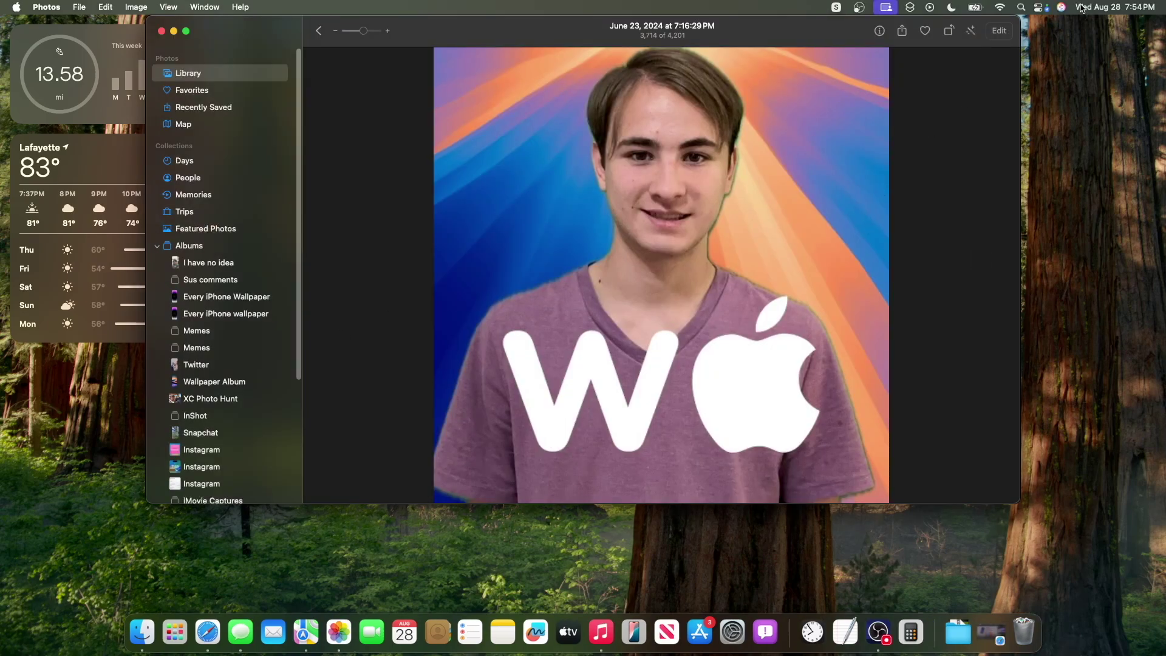
click(1005, 30)
click(674, 32)
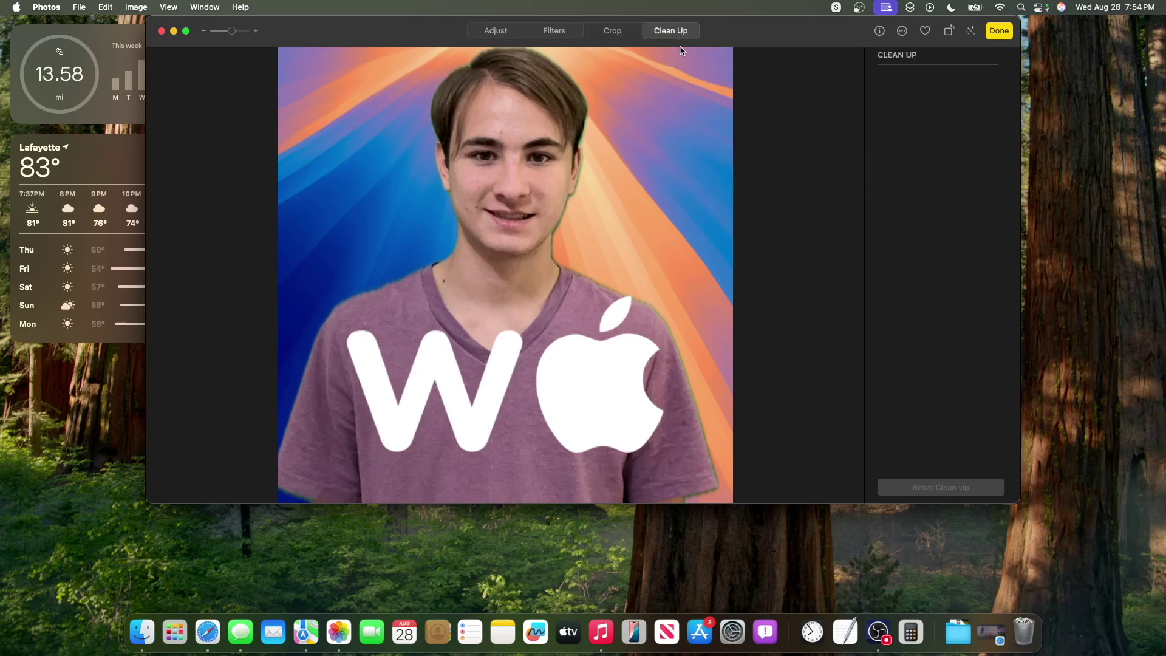
mouse_move(480, 255)
mouse_down()
mouse_move(565, 262)
mouse_move(619, 88)
mouse_move(425, 183)
mouse_move(497, 246)
mouse_move(577, 244)
mouse_up()
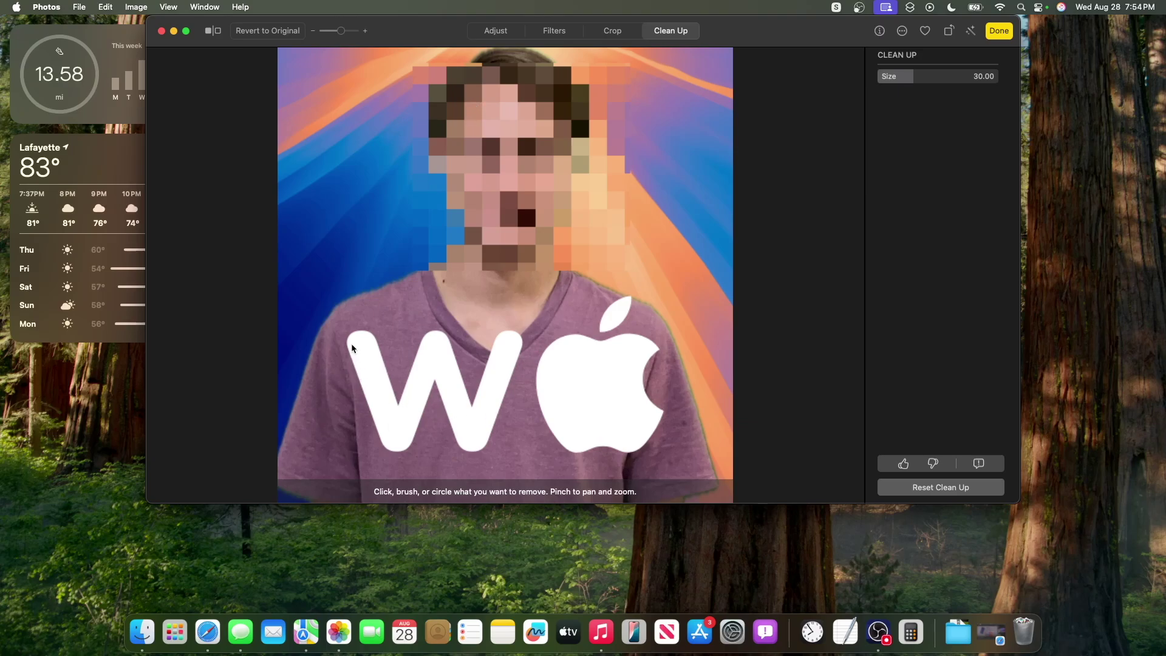
Erase the white W and the Apple logo from the shirt
mouse_move(353, 348)
mouse_down()
mouse_move(340, 389)
mouse_move(371, 437)
mouse_move(498, 401)
mouse_move(549, 338)
mouse_up()
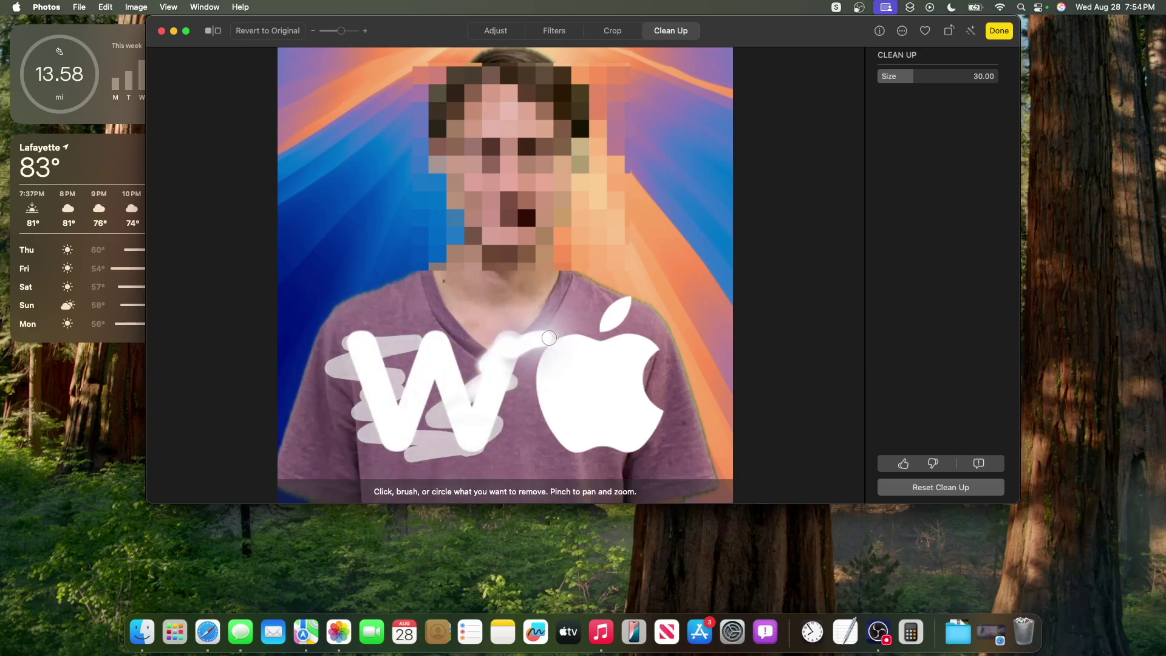
drag(362, 334, 412, 439)
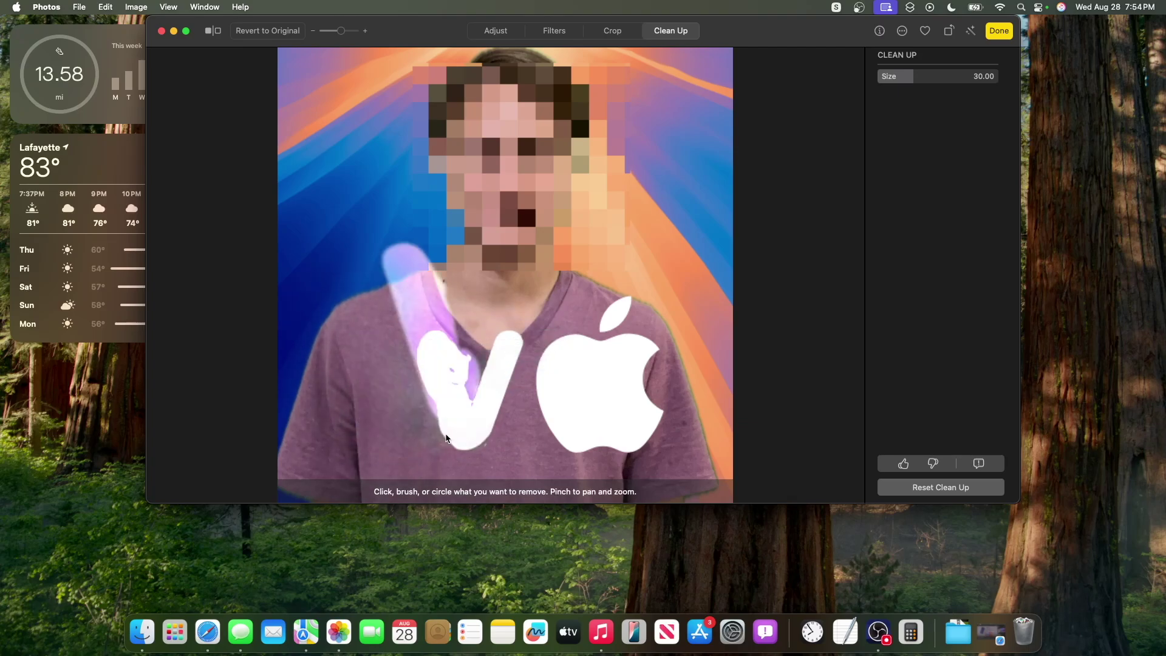
click(556, 362)
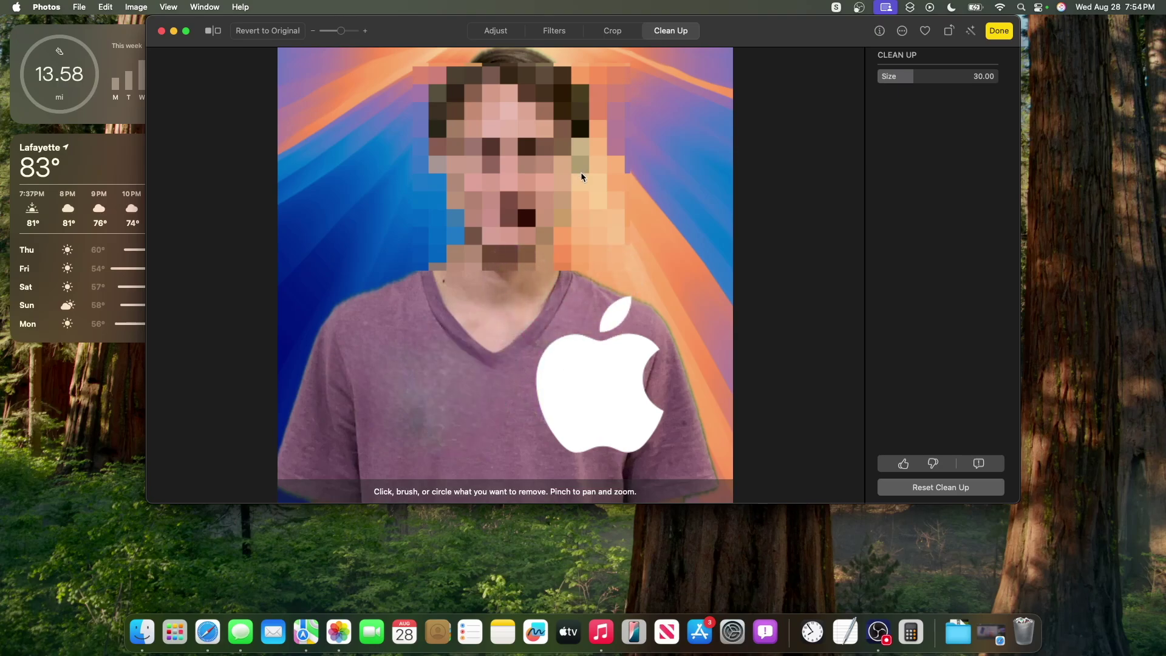
mouse_move(522, 396)
mouse_down()
mouse_move(681, 267)
mouse_move(686, 444)
mouse_move(516, 364)
mouse_up()
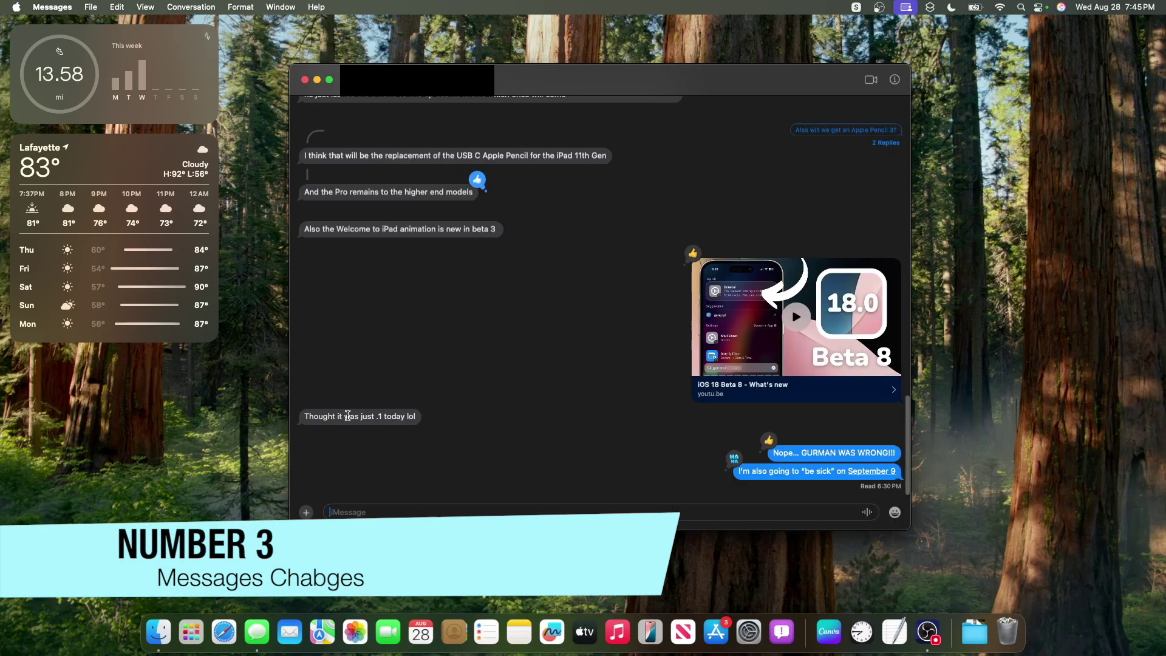
Show the Tapback reaction options for a received message in Messages
right_click(348, 418)
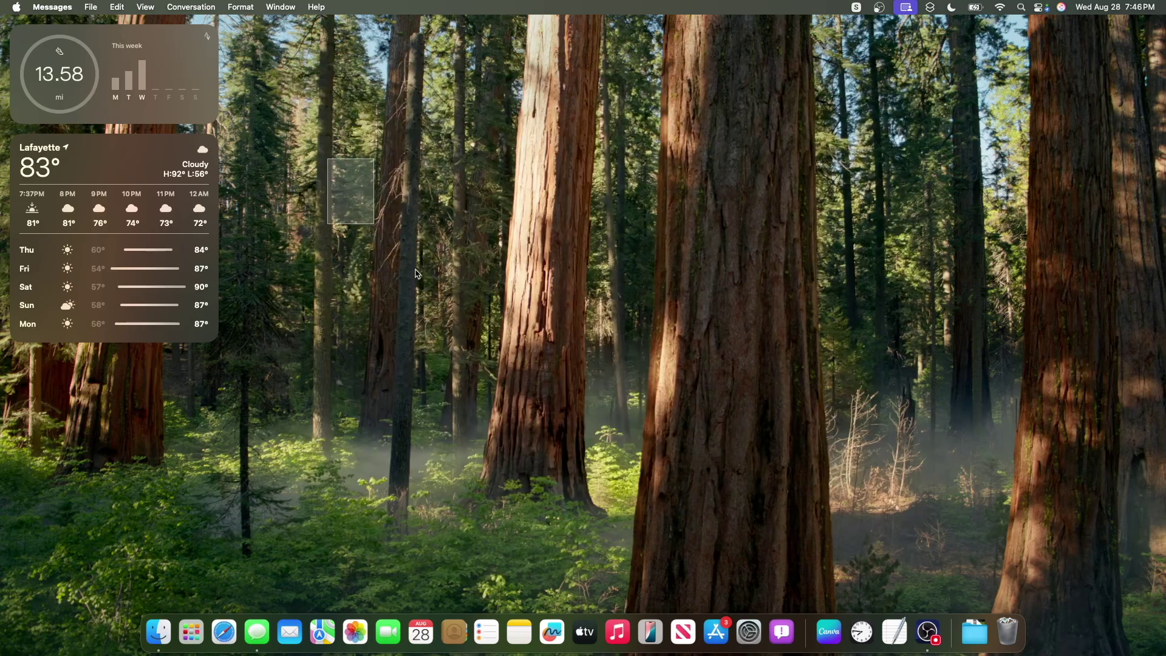
Open Notification Center, briefly enter and exit widget editing, then clear the banners and alerts
click(417, 274)
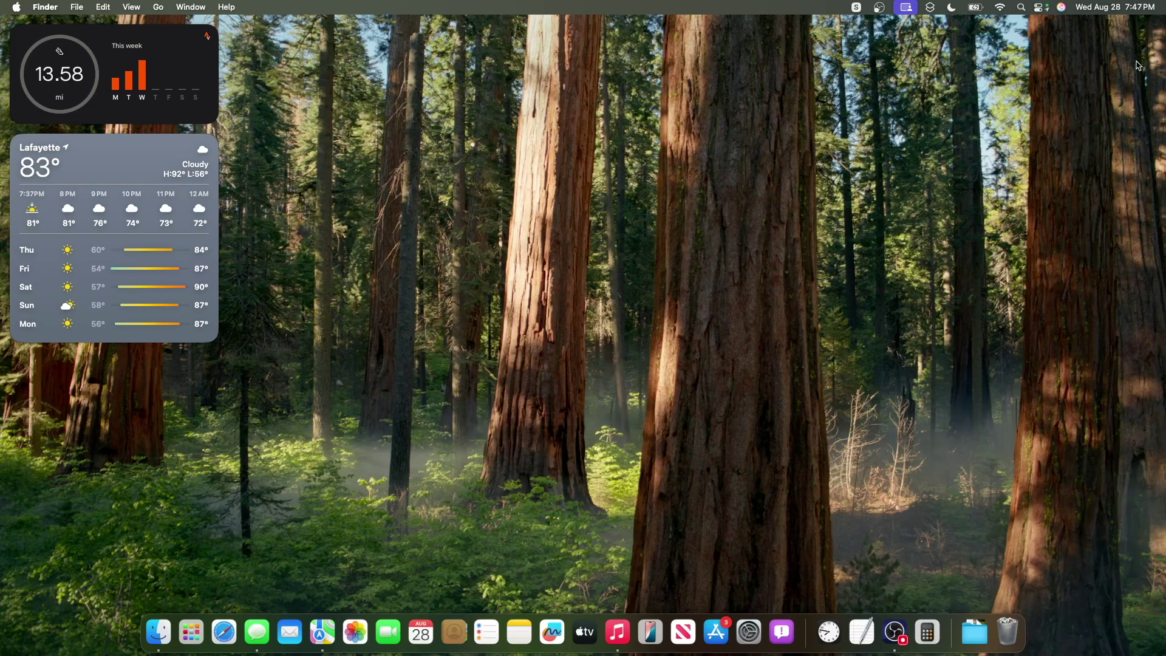
click(1118, 7)
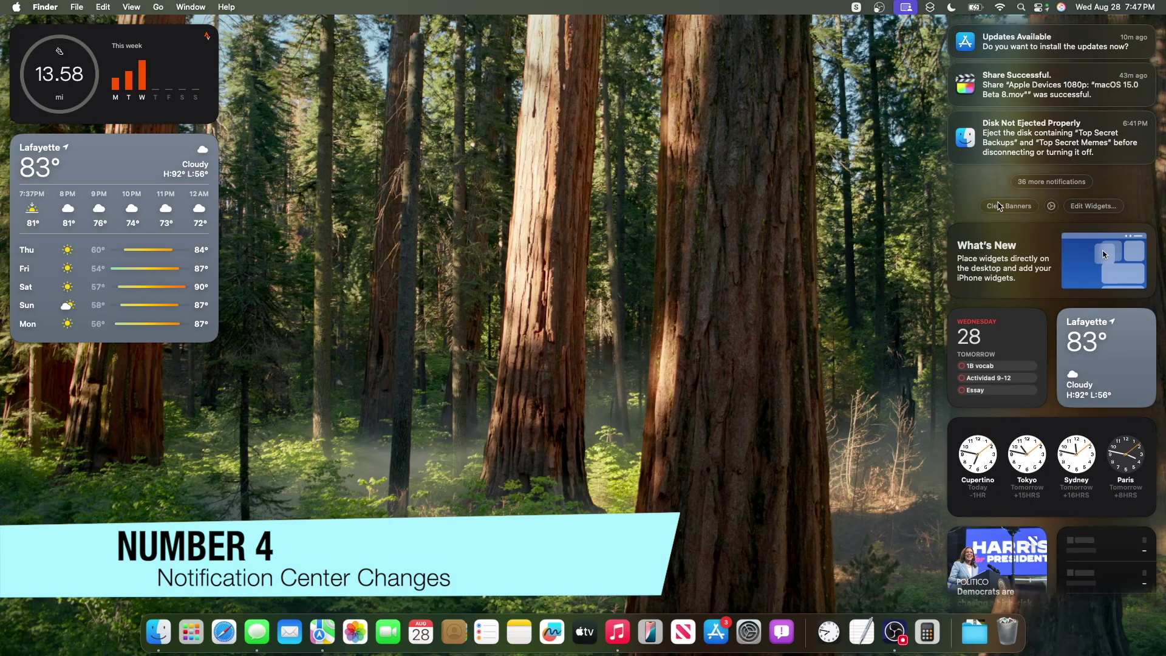
scroll(1109, 371, down, 10)
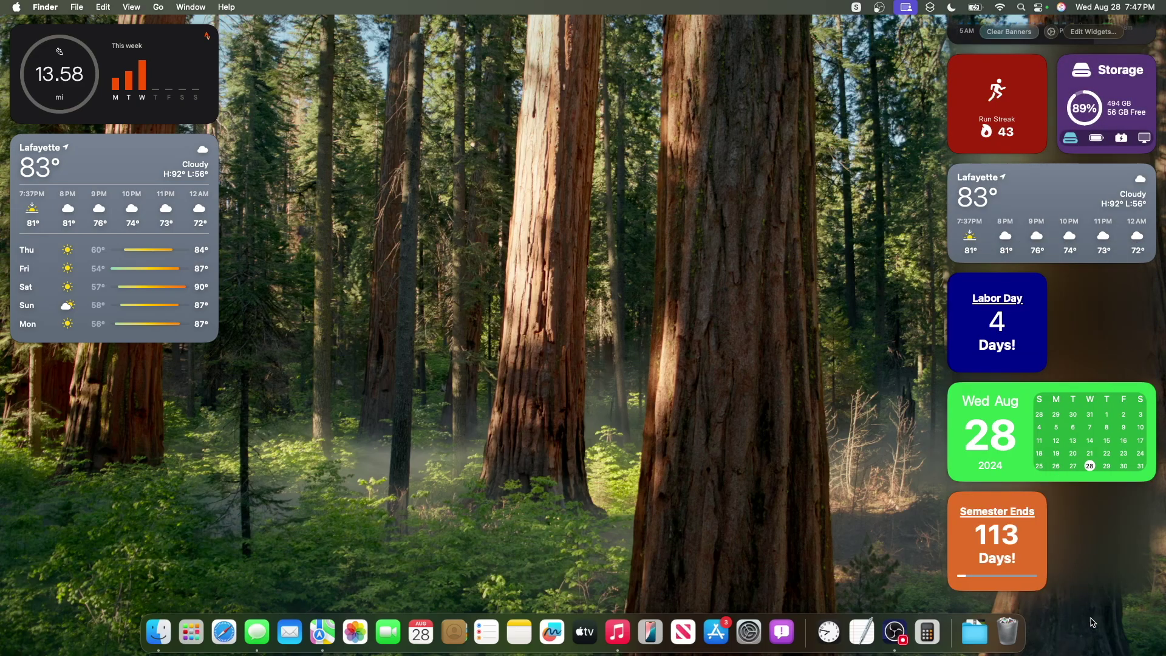
scroll(1045, 571, up, 10)
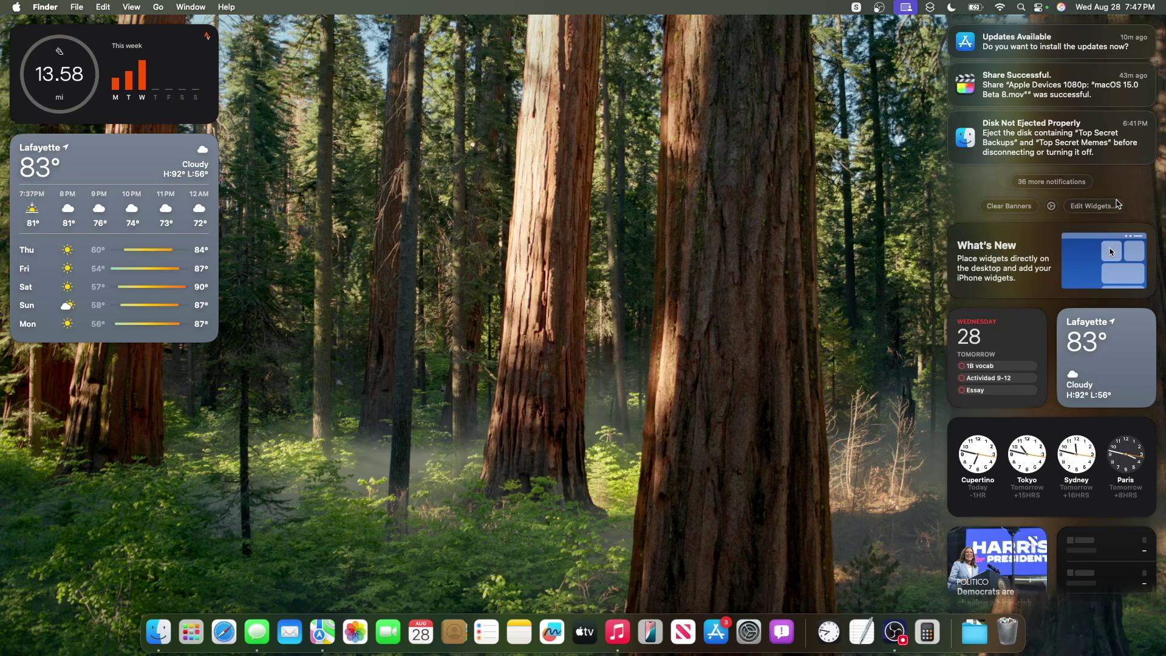
click(1111, 208)
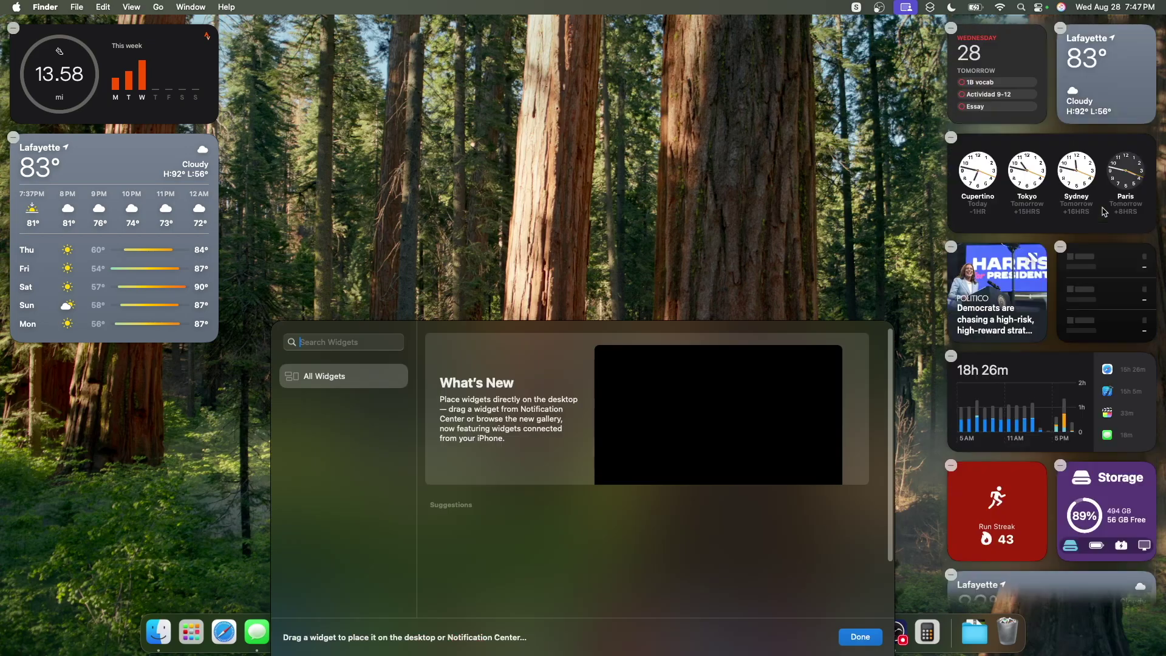
click(861, 636)
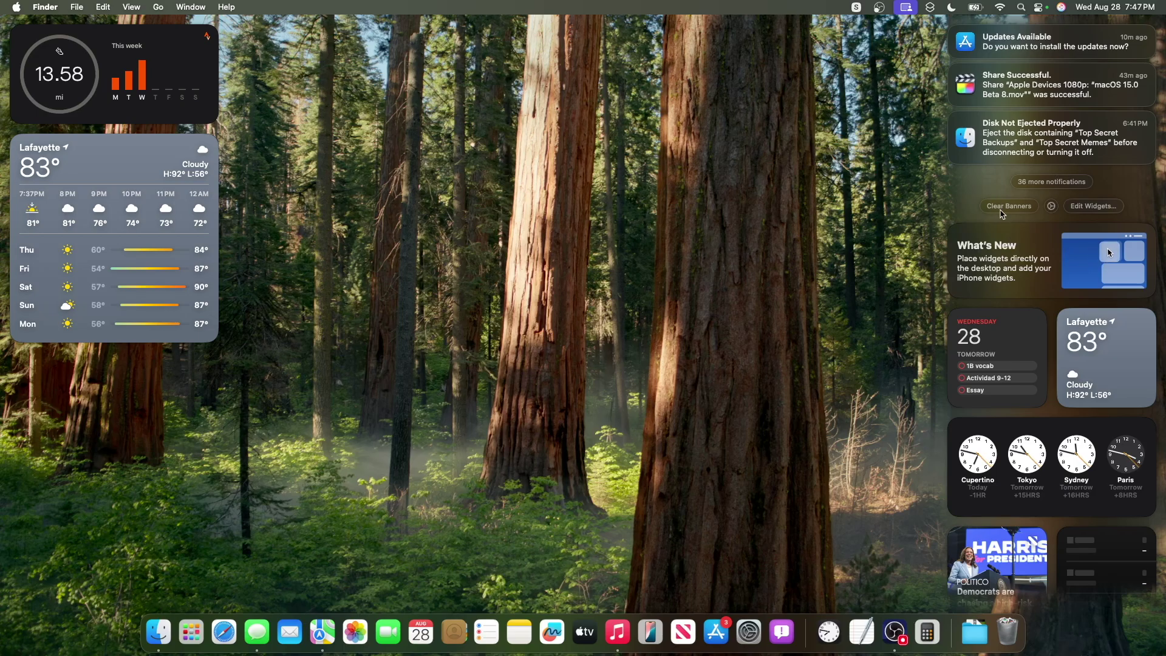
click(1003, 209)
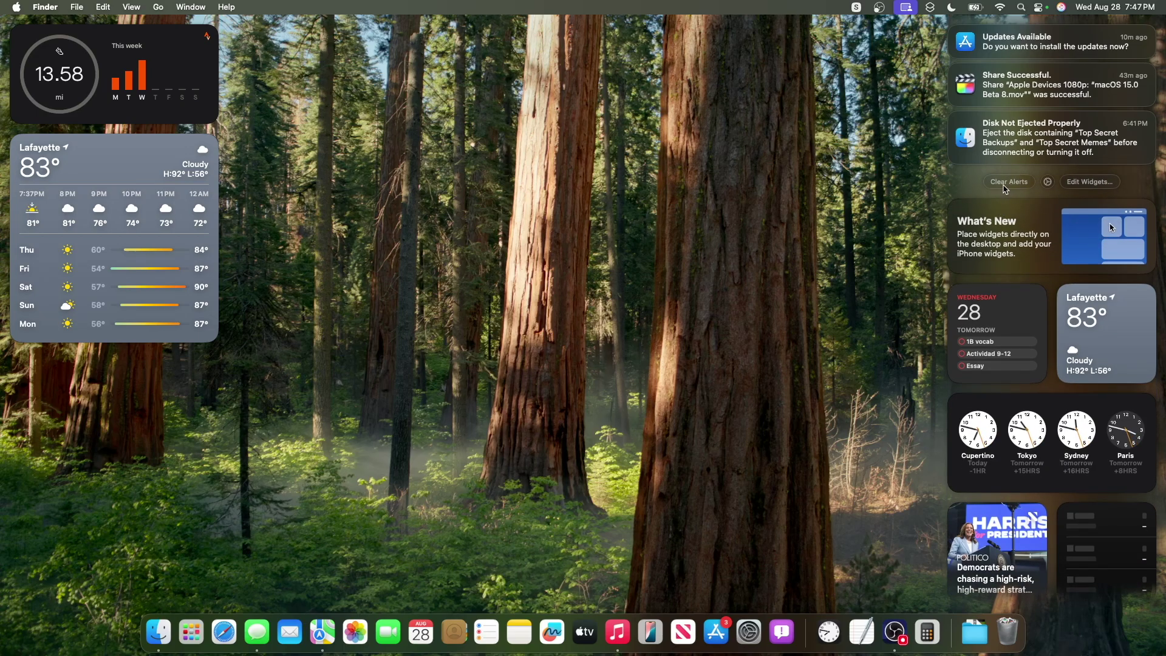
click(1006, 183)
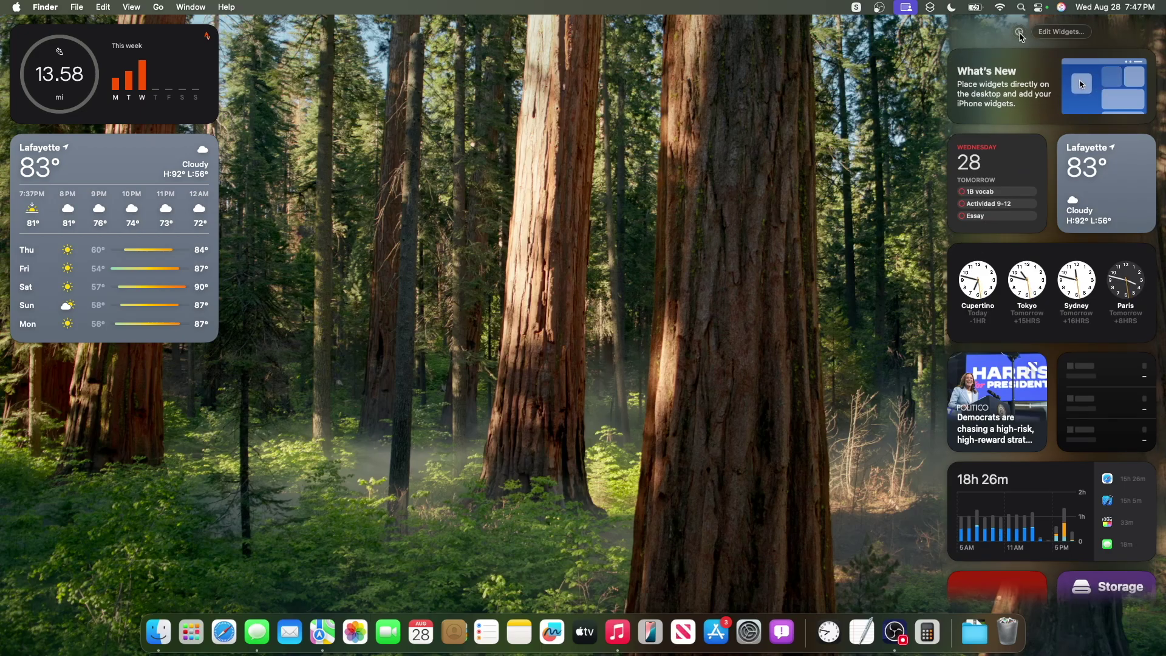
Reopen Notification Center to view the widgets, then return to the desktop
click(1021, 35)
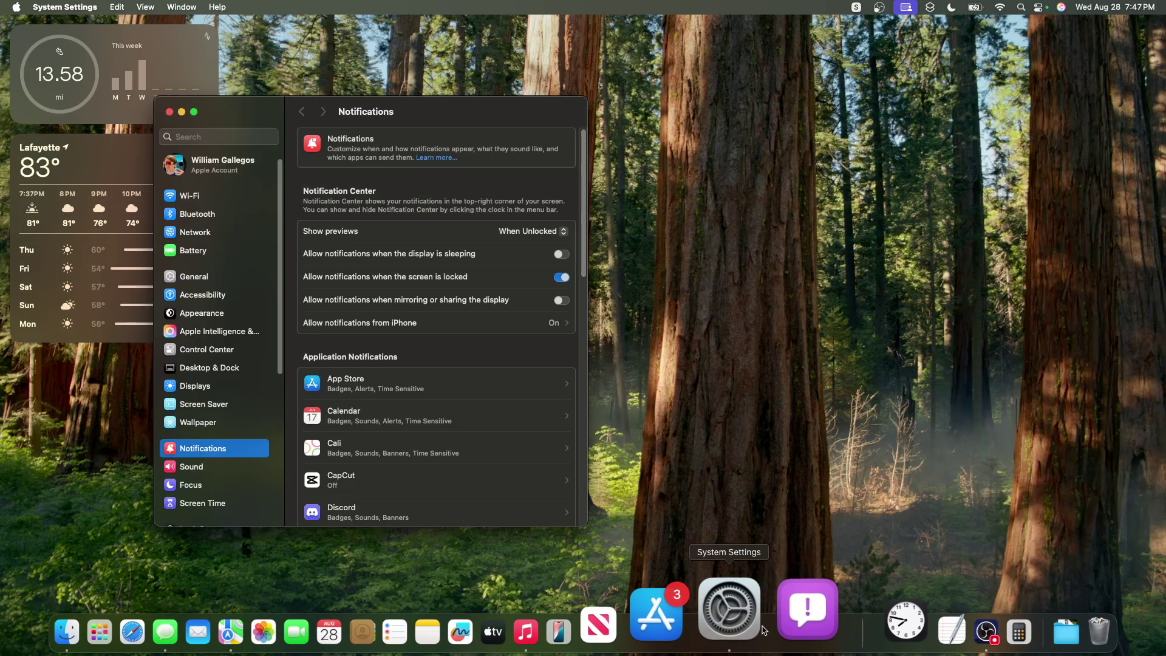
click(1116, 7)
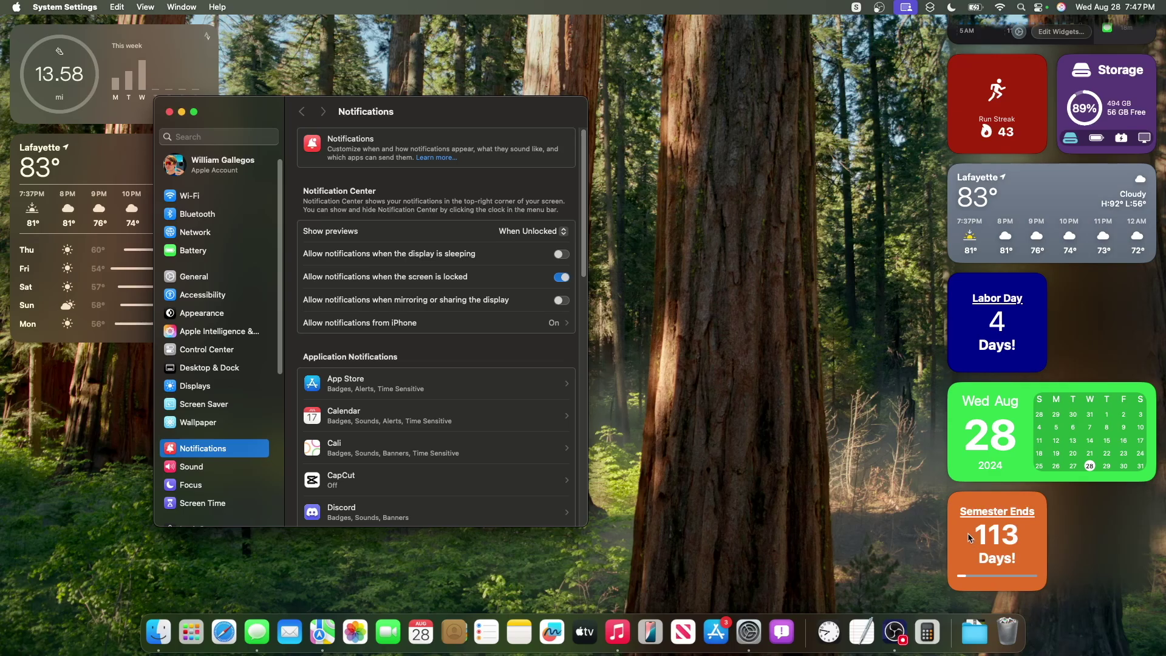
scroll(1021, 274, up, 3)
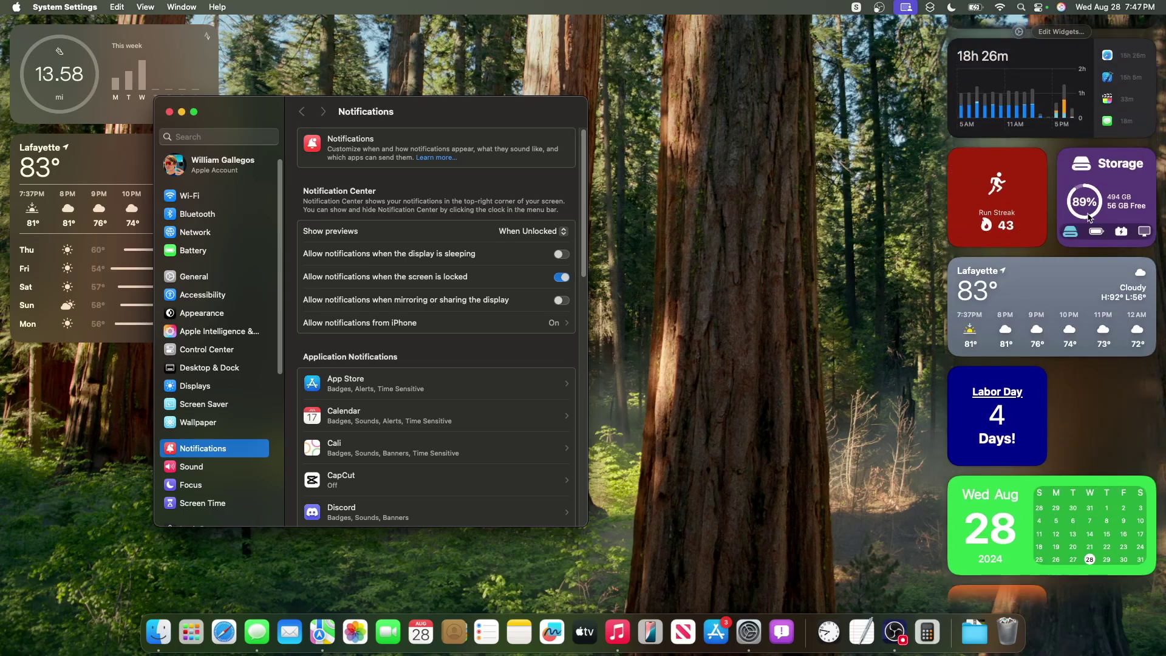
scroll(1022, 552, down, 3)
click(986, 588)
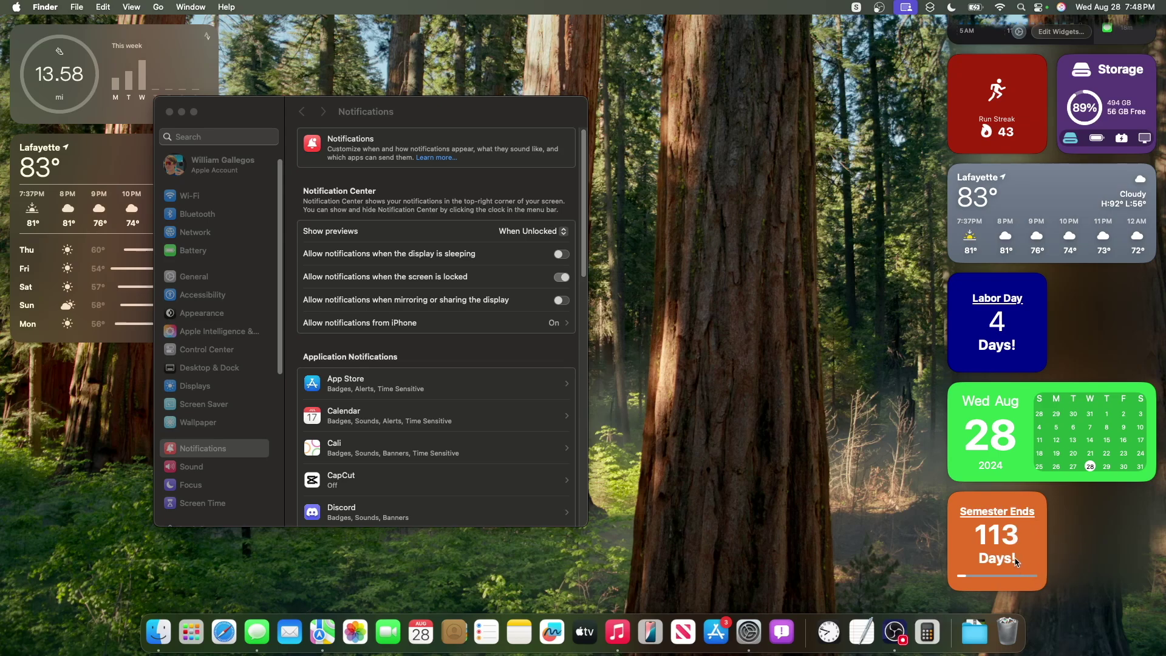
Toggle between the Notifications settings window and the bare desktop, then reopen Notification Center's widgets
click(379, 182)
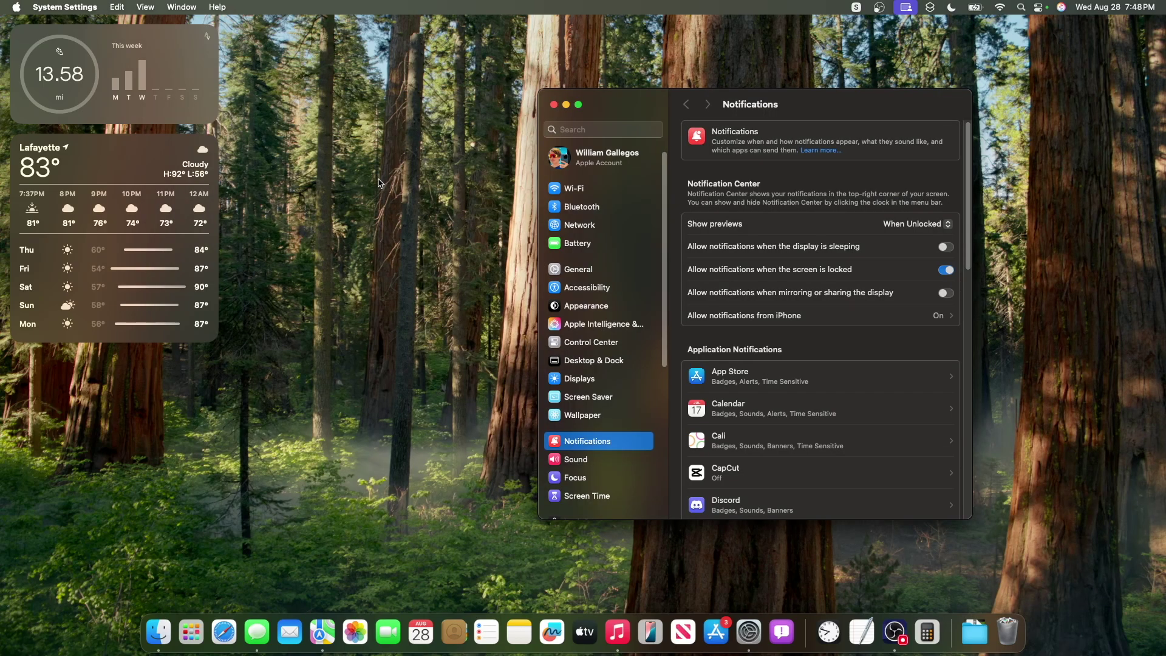
click(359, 205)
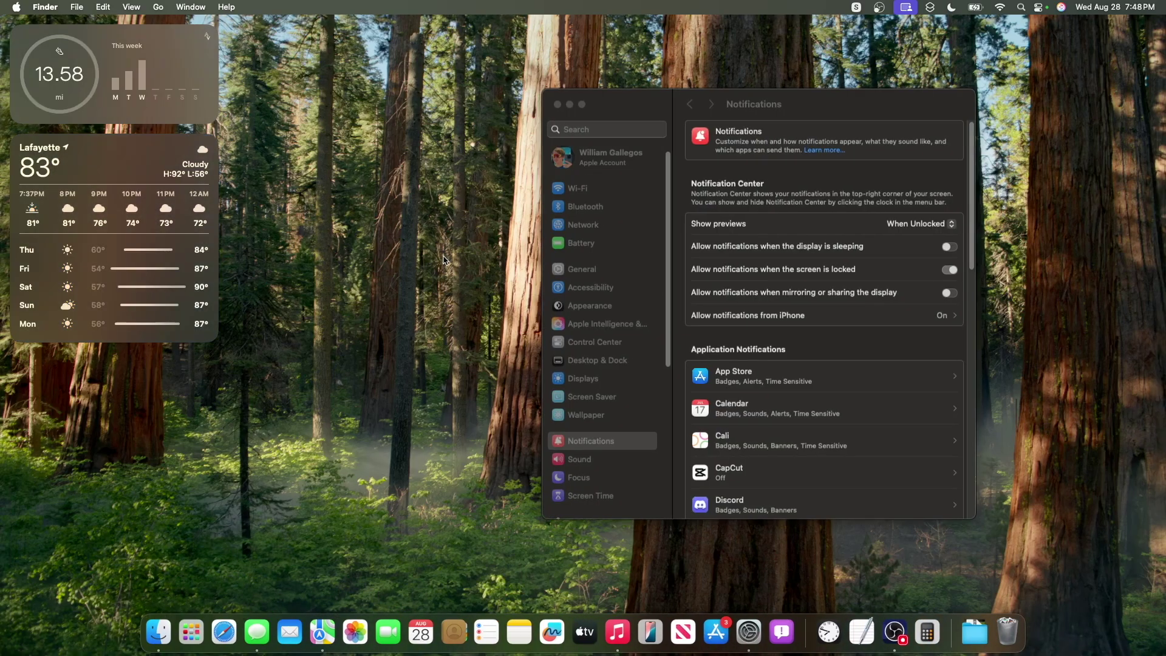
click(748, 631)
click(832, 128)
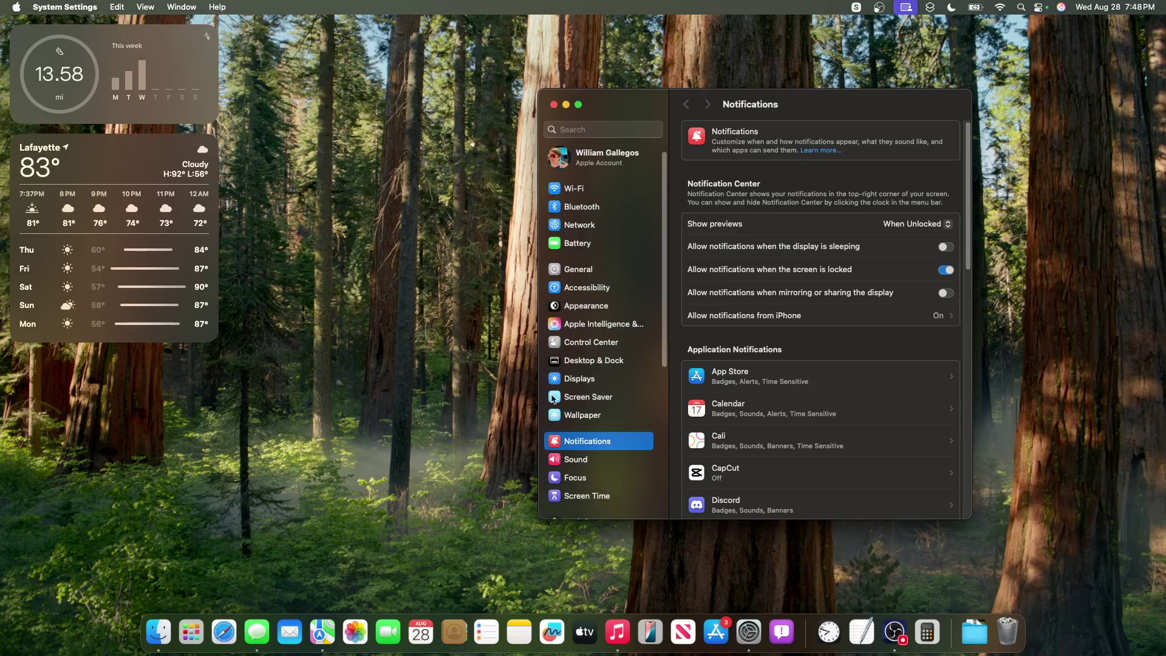
click(530, 322)
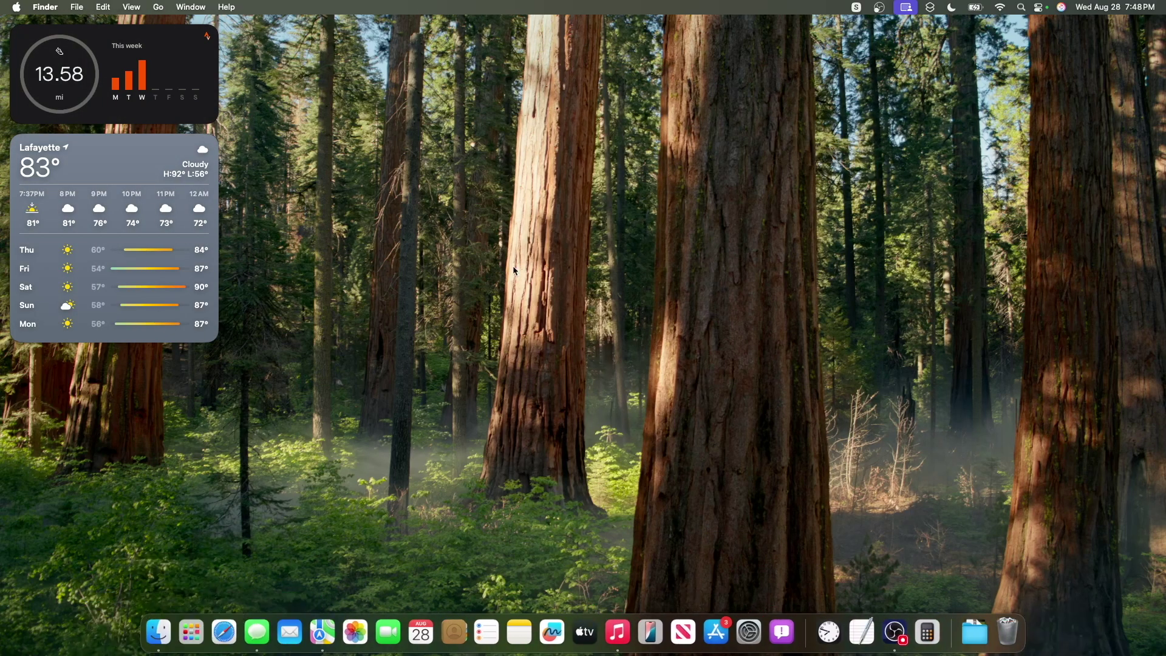
click(1120, 5)
scroll(1042, 394, down, 5)
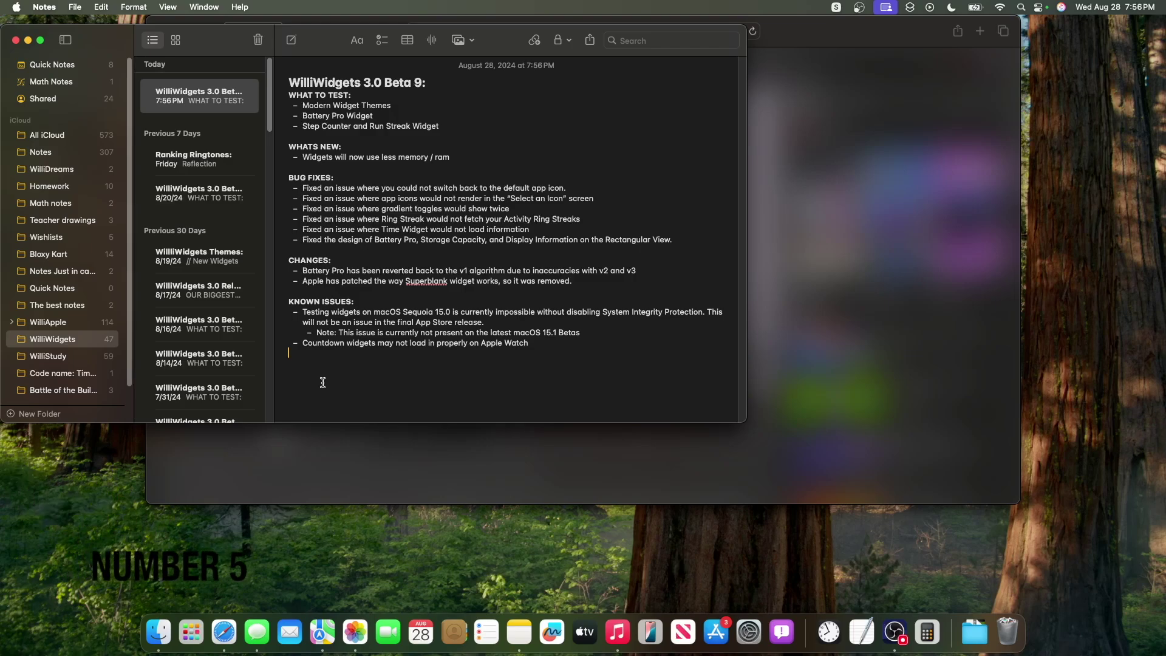
Insert the blue person sticker, remove it, and paste it into a new note
key(ctrl+super+space)
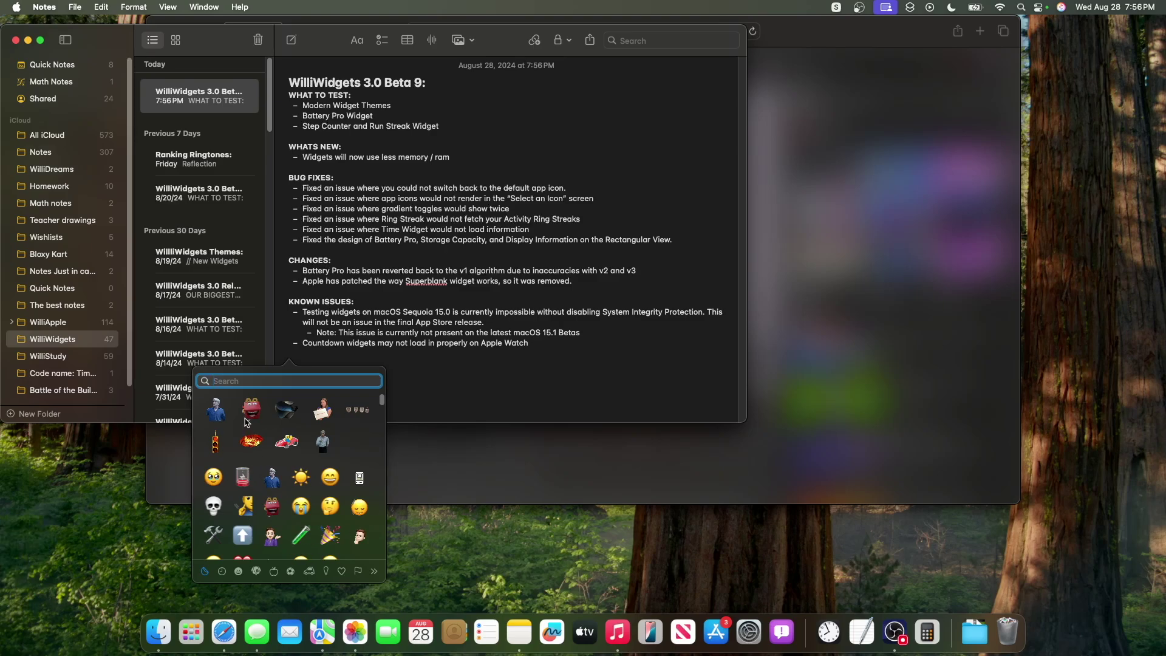
click(217, 410)
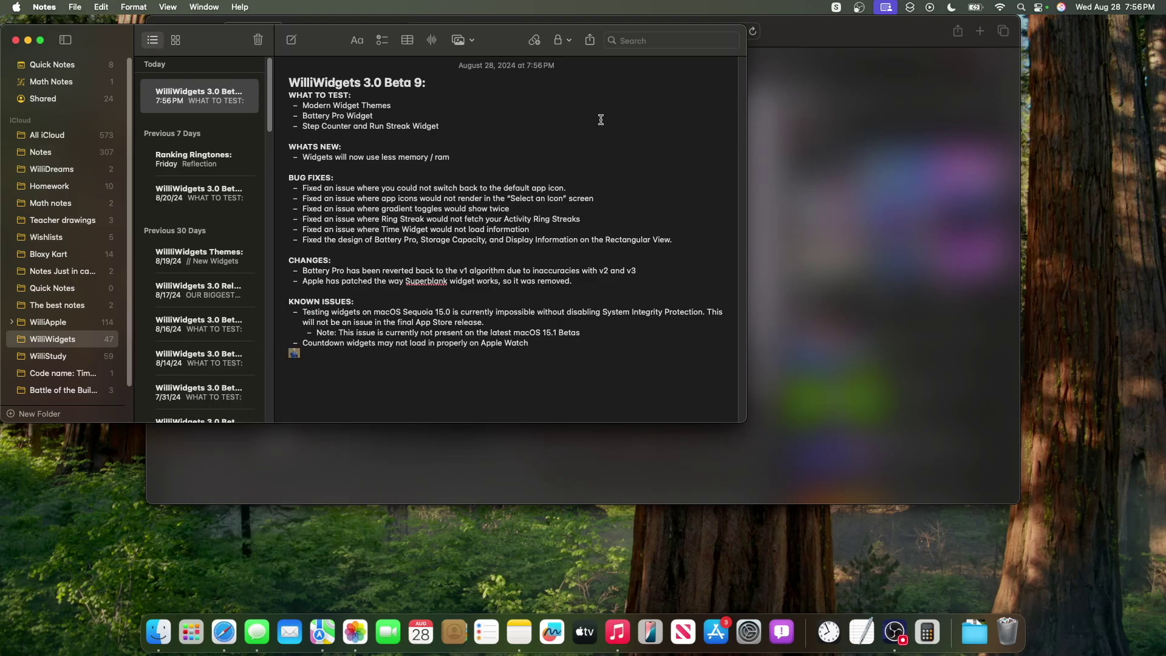
key(super+z)
click(292, 40)
key(super+v)
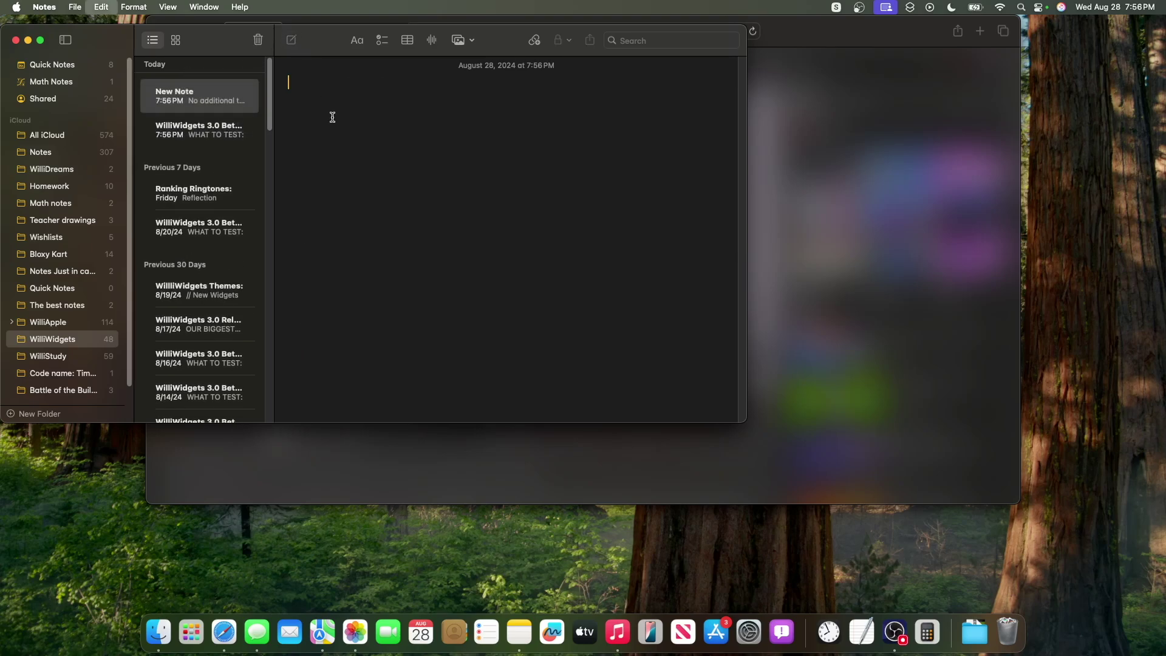
Add two emoji and the word 'Test' to the title line, then select the line
click(357, 40)
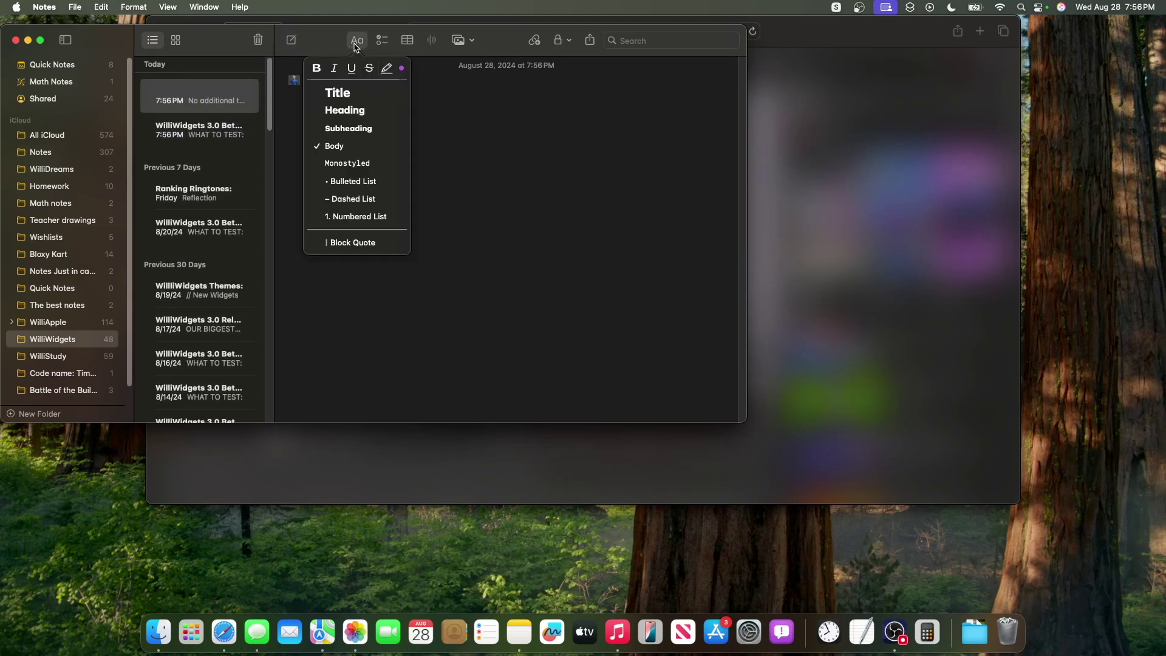
key(ctrl+super+space)
click(323, 242)
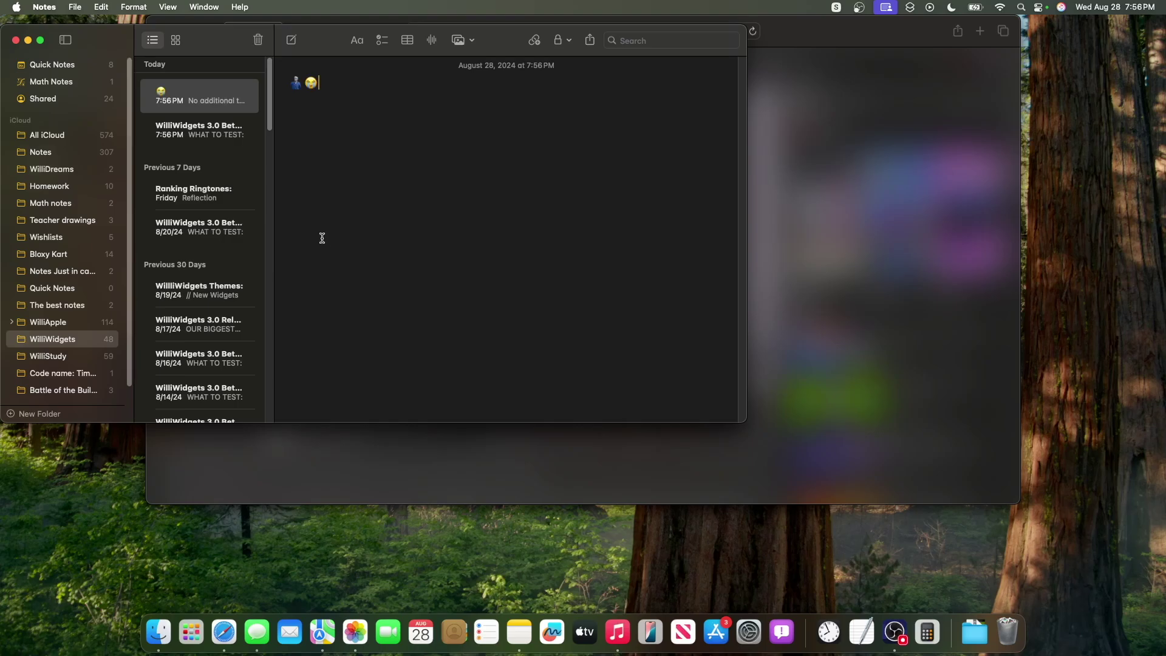
key(ctrl+super+space)
click(308, 270)
text(Test)
click(309, 85)
key(shift+Left)
key(super+a)
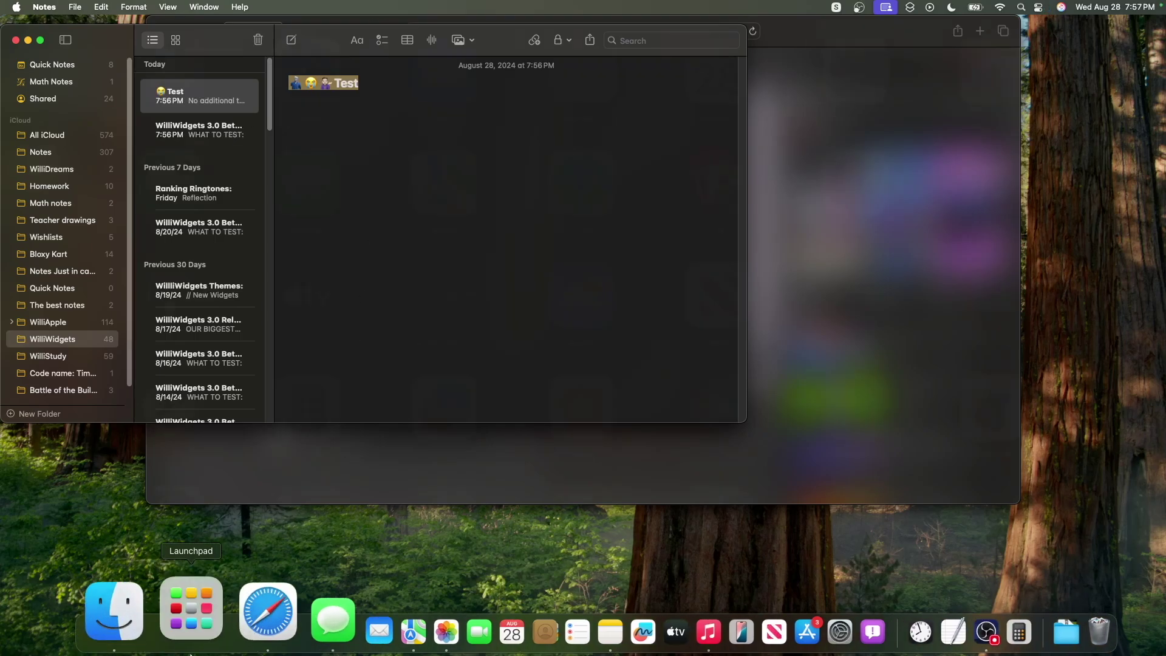
Launch WilliWidgets from Launchpad, try the emoji picker in a new event name, then cancel
click(192, 632)
click(625, 320)
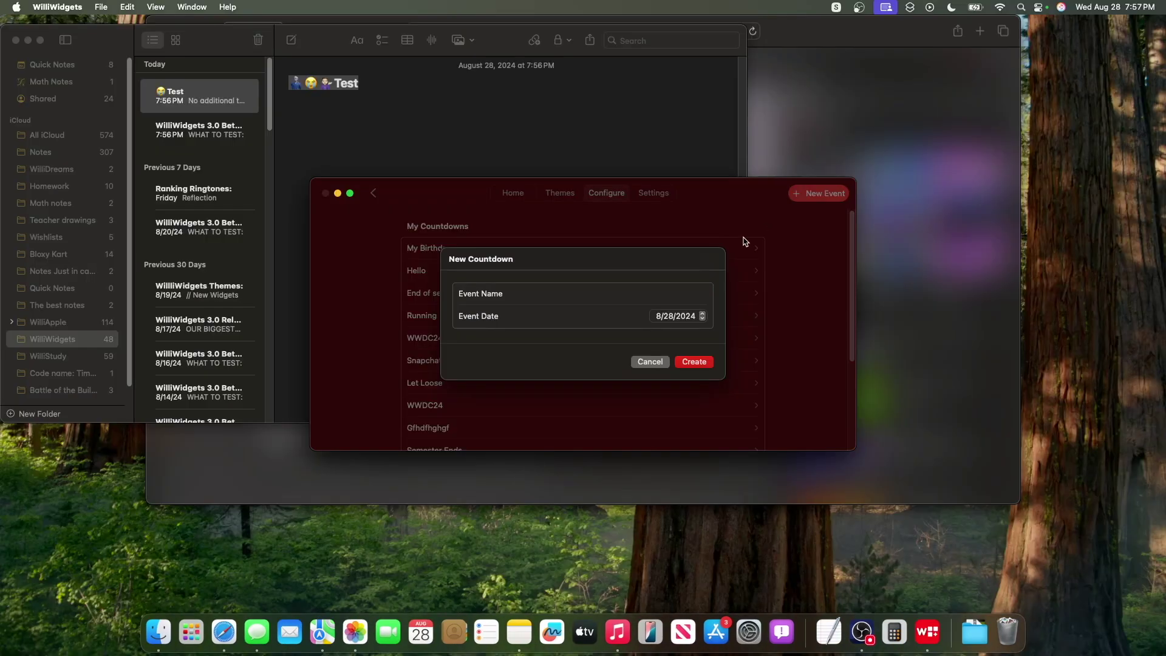
key(ctrl+super+space)
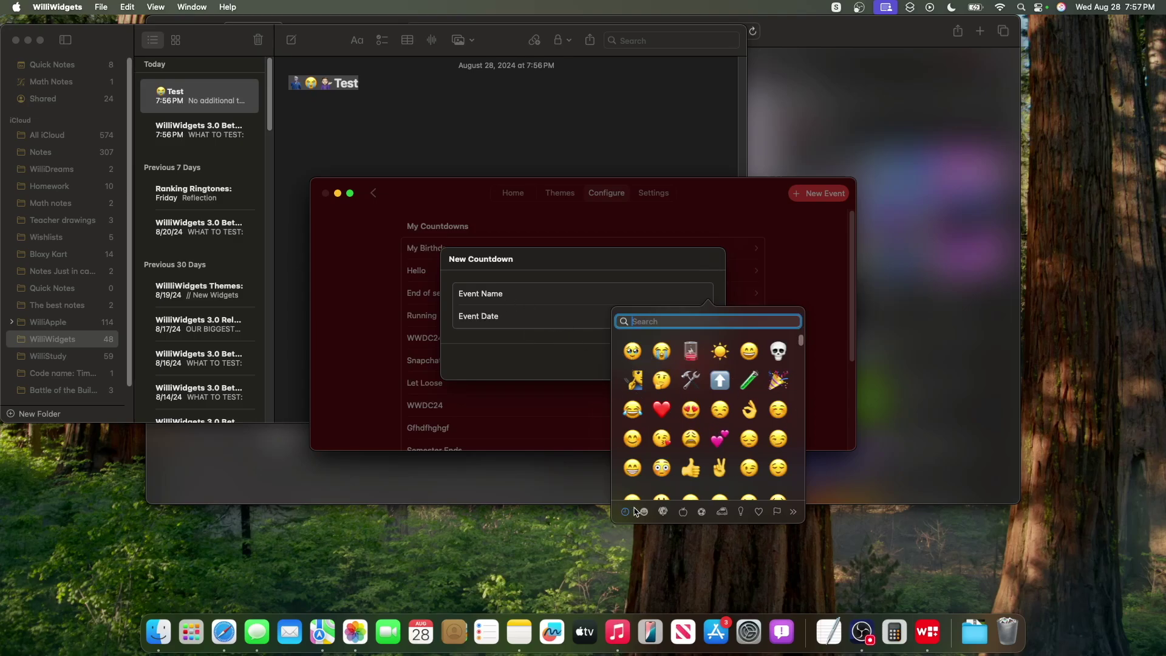
key(Escape)
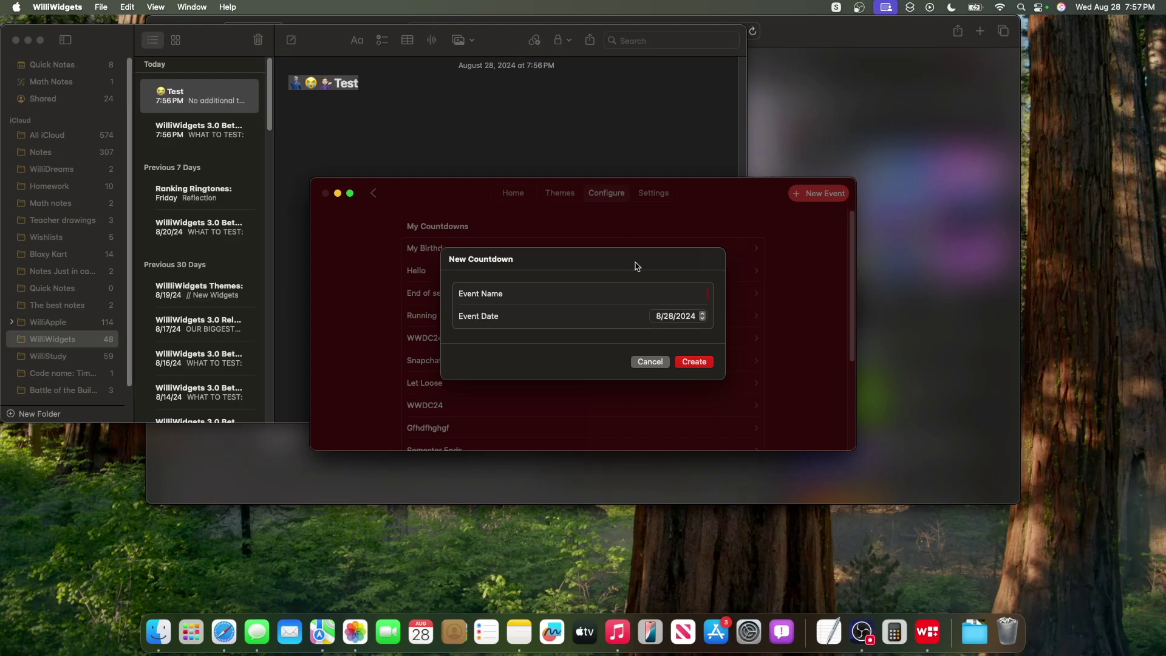
click(649, 362)
Deselect the Test note's title, start and cancel another countdown, then close WilliWidgets
click(294, 192)
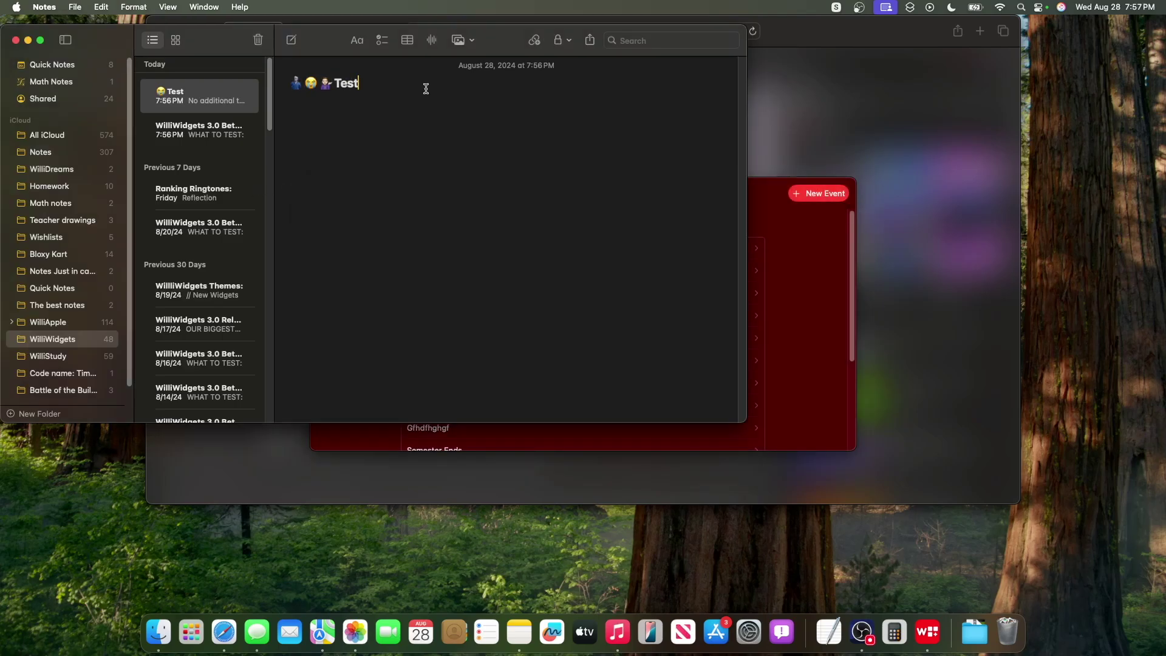
click(505, 173)
click(800, 224)
click(817, 193)
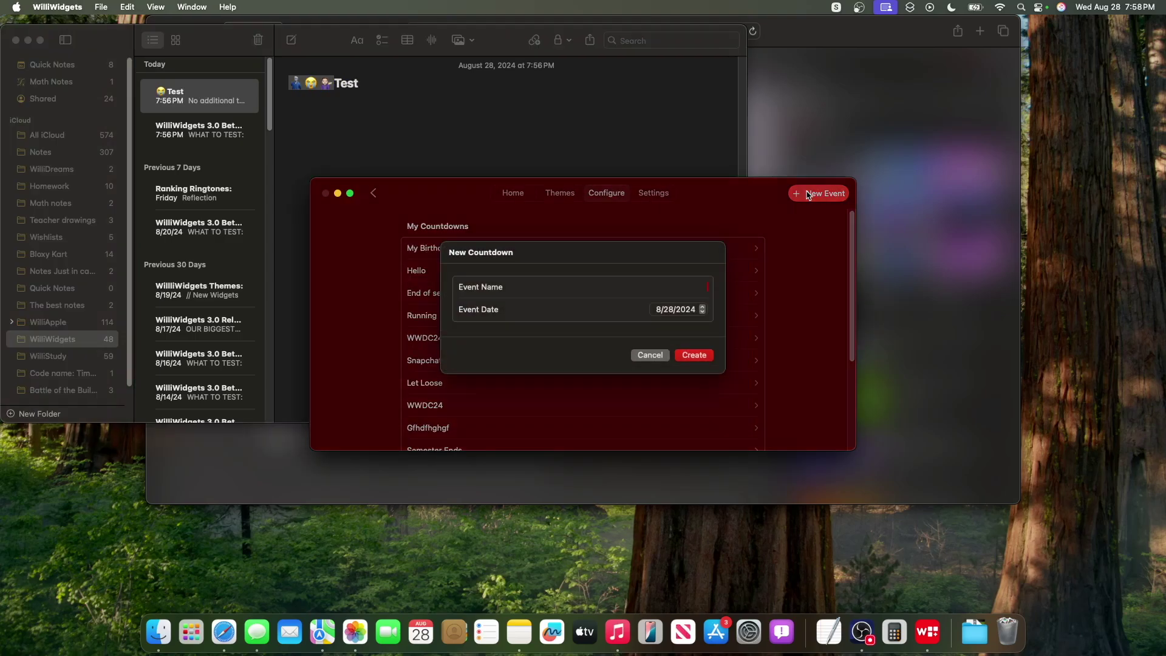
click(654, 362)
click(324, 193)
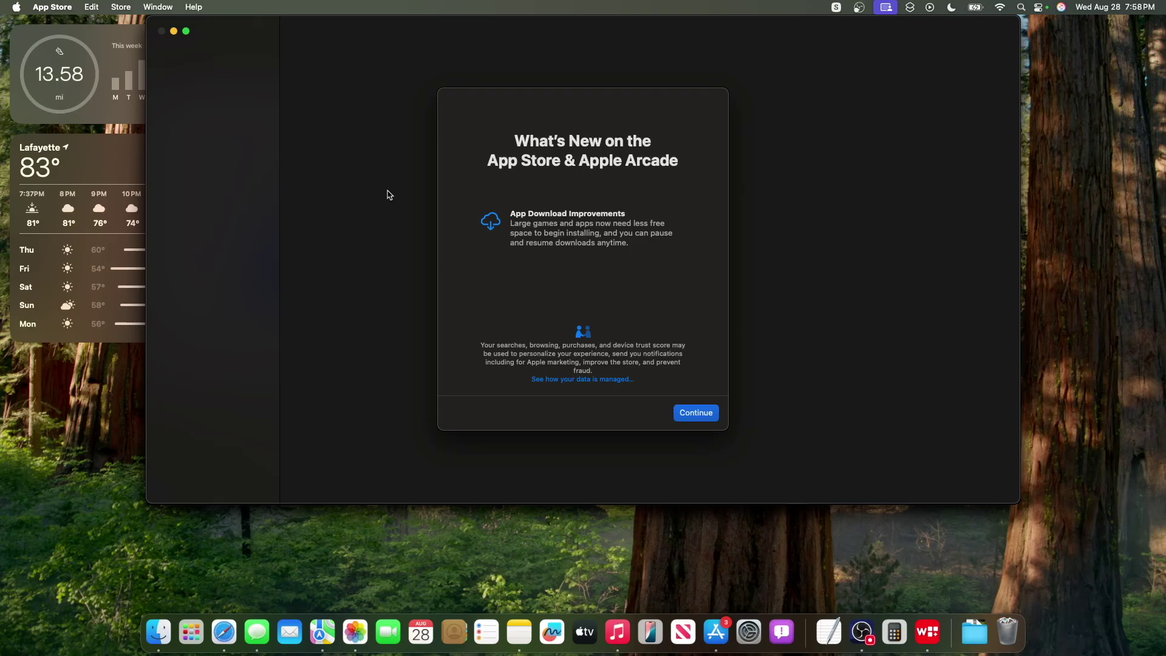
Dismiss the App Store What's New splash and scroll through the widgets story on Discover
key(Return)
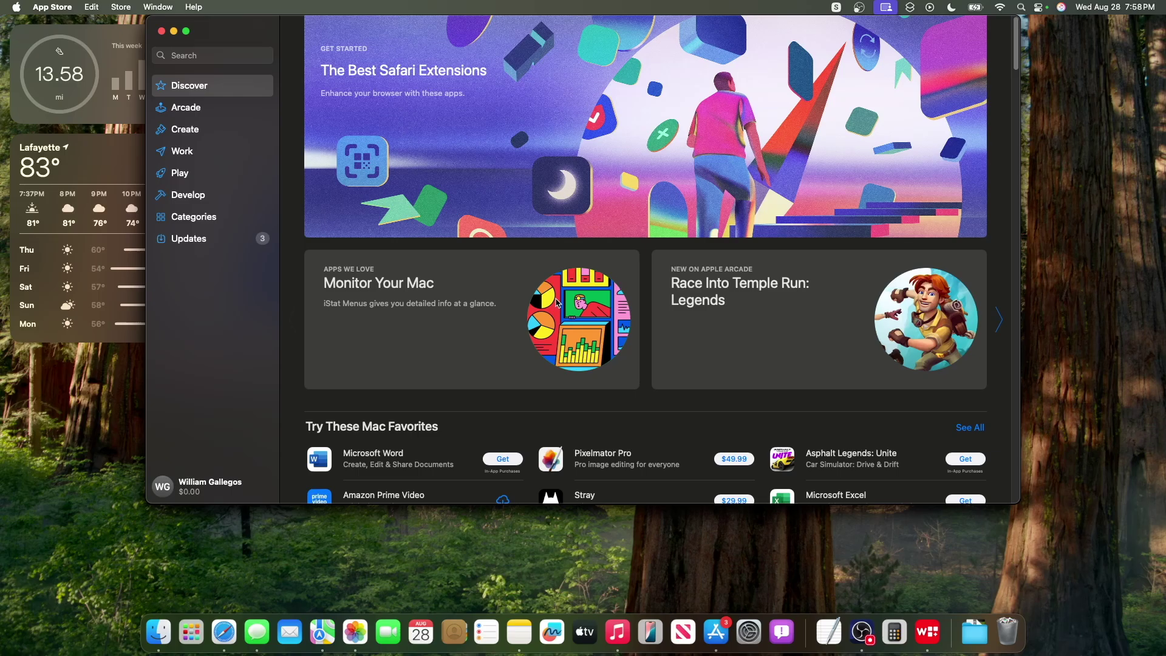
scroll(600, 328, down, 10)
click(541, 391)
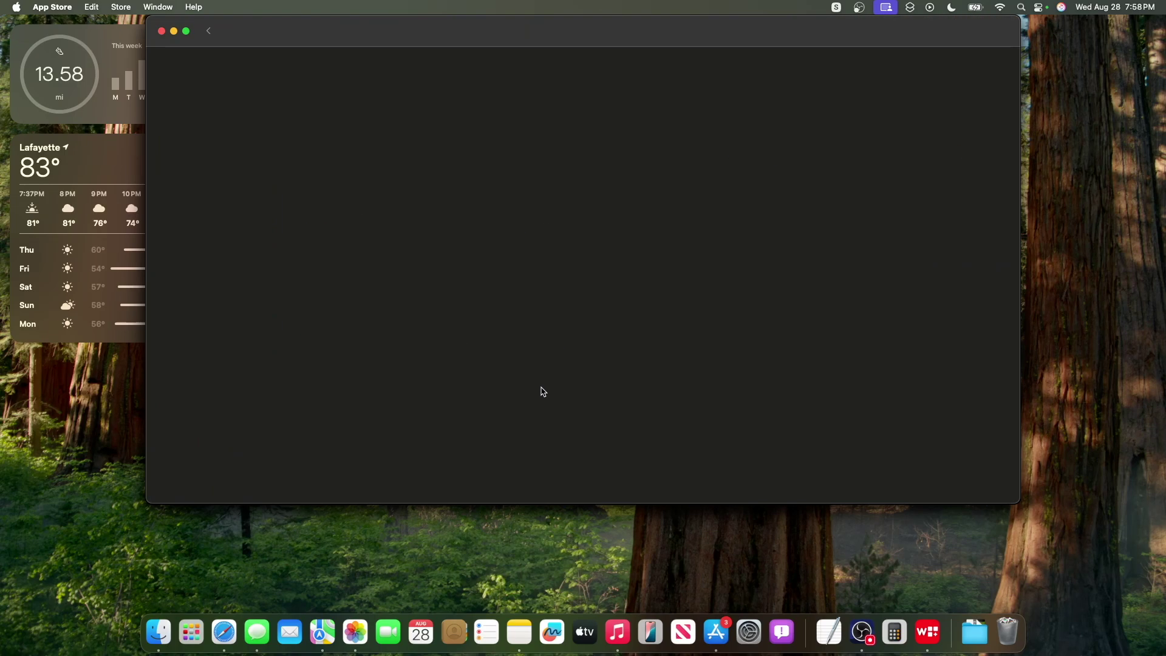
scroll(719, 377, down, 5)
scroll(719, 377, down, 15)
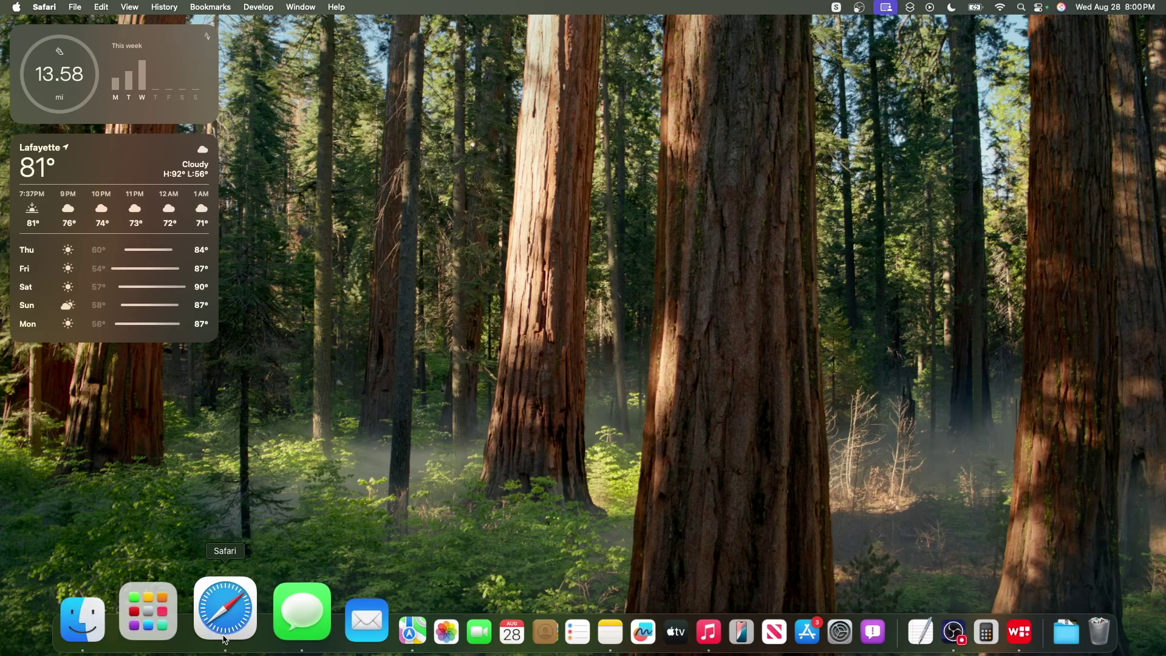
right_click(469, 307)
click(471, 360)
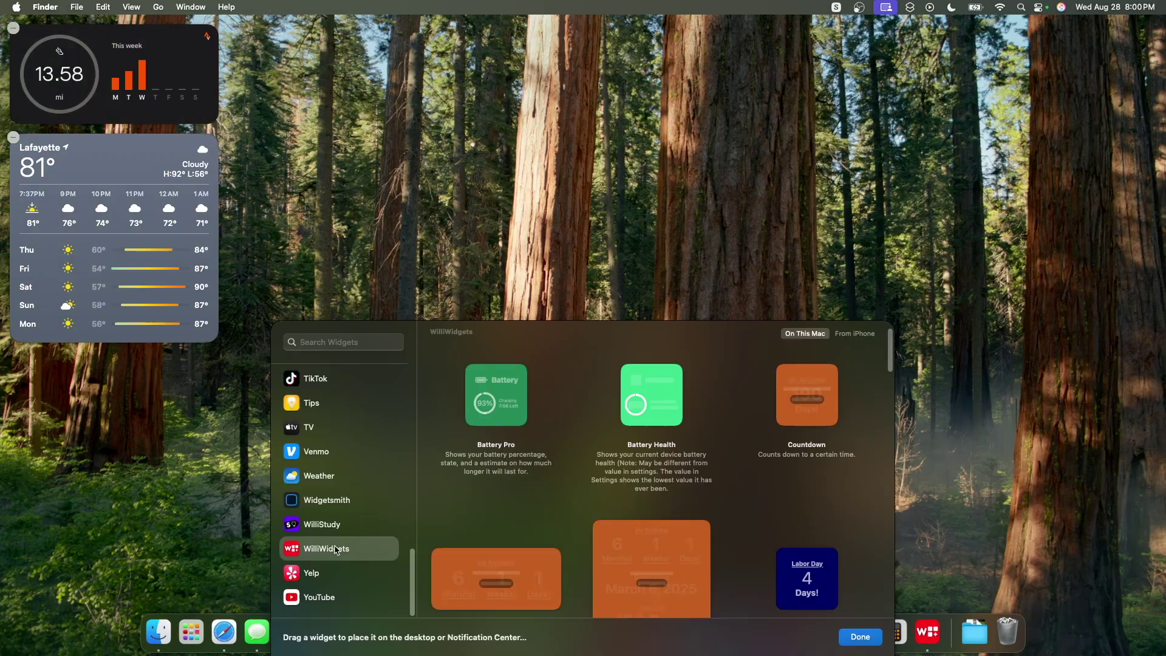
click(709, 213)
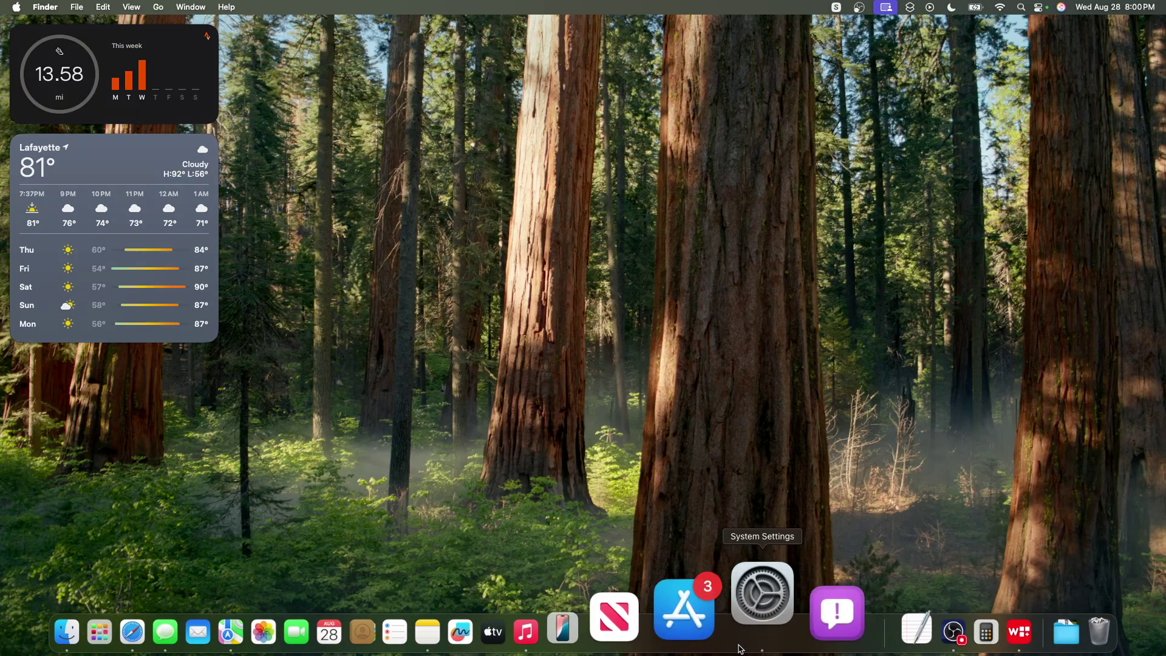
Show the Storage page's macOS details: 38.28 GB, including 5.08 GB for Apple Intelligence
click(749, 607)
scroll(667, 423, down, 5)
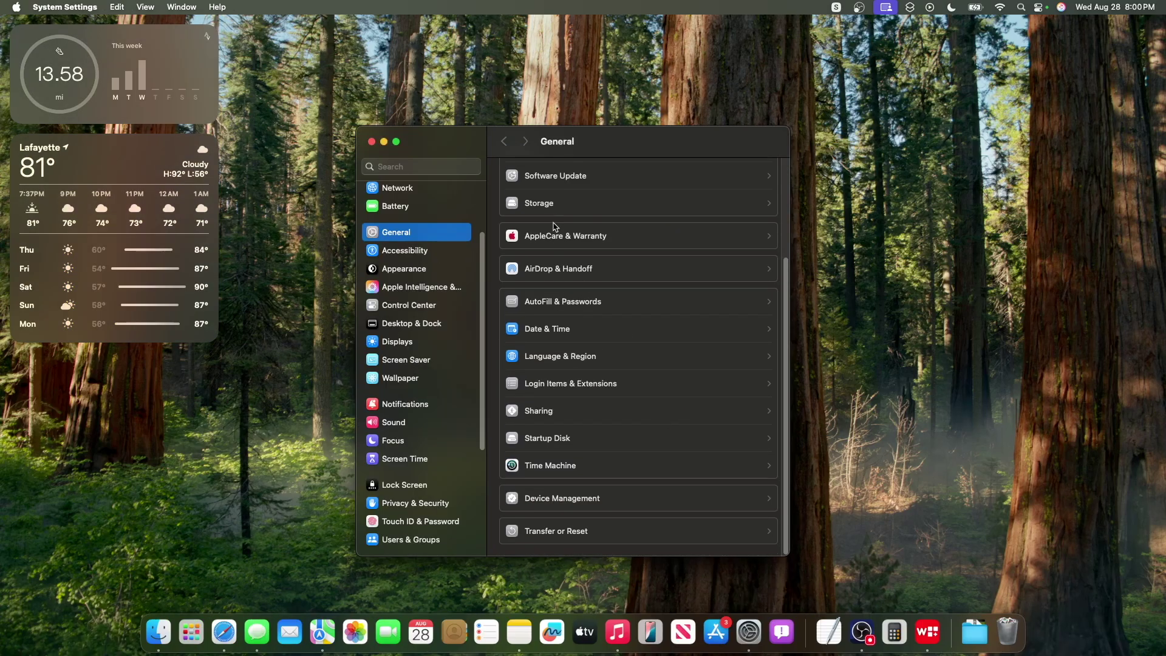
click(571, 206)
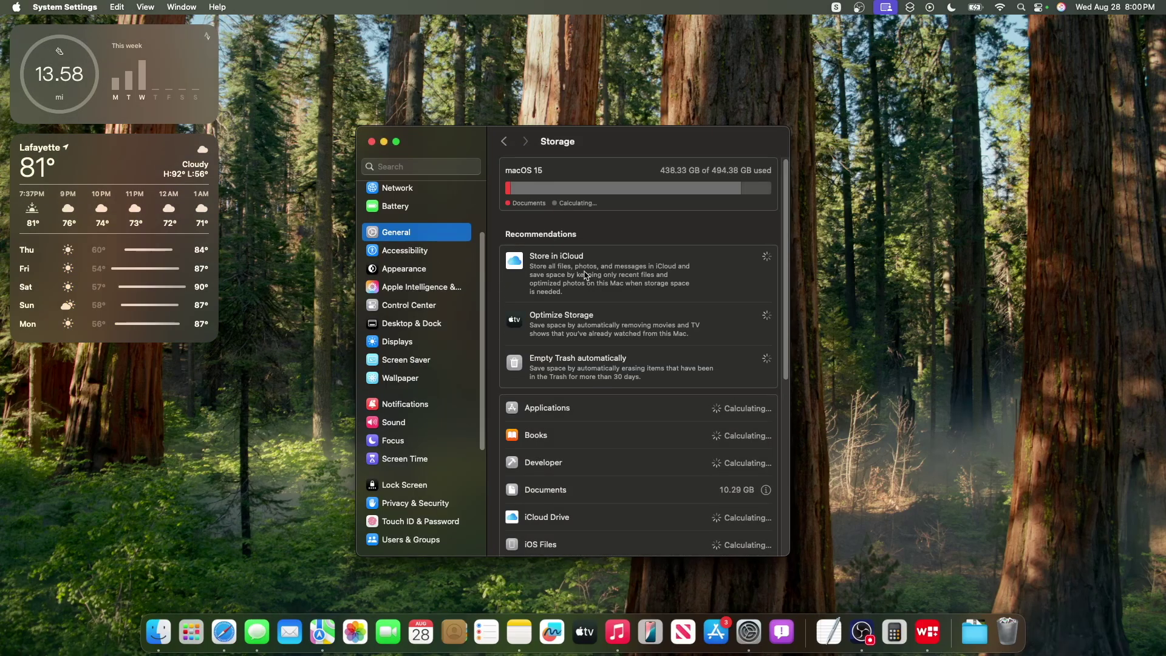
scroll(586, 276, down, 10)
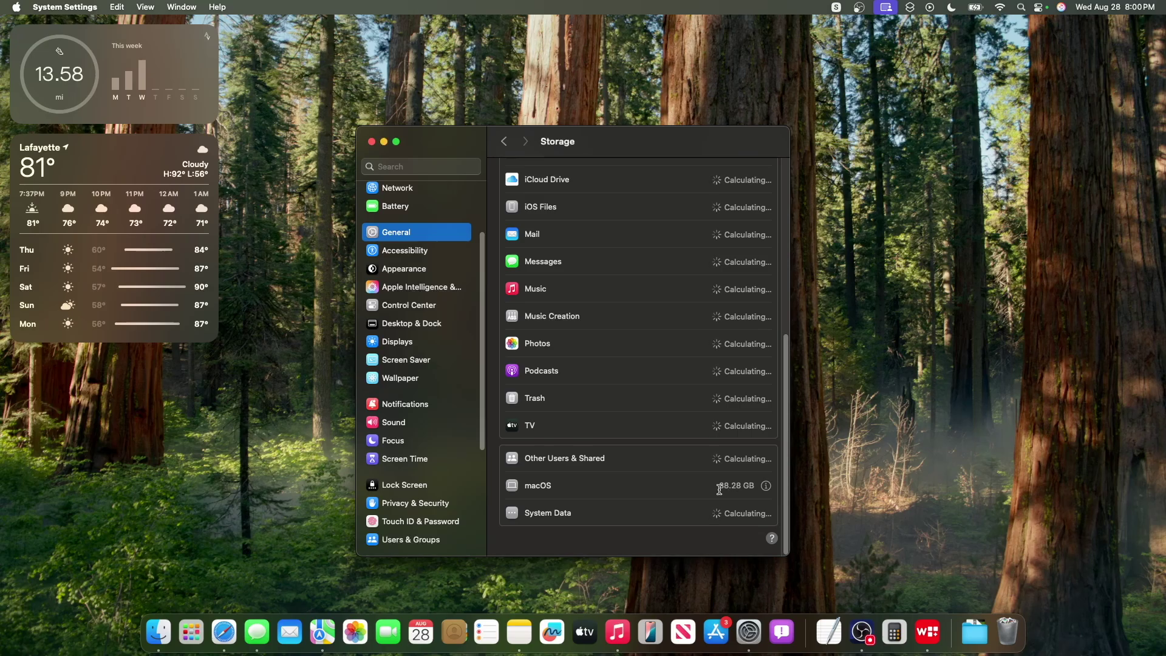
click(766, 486)
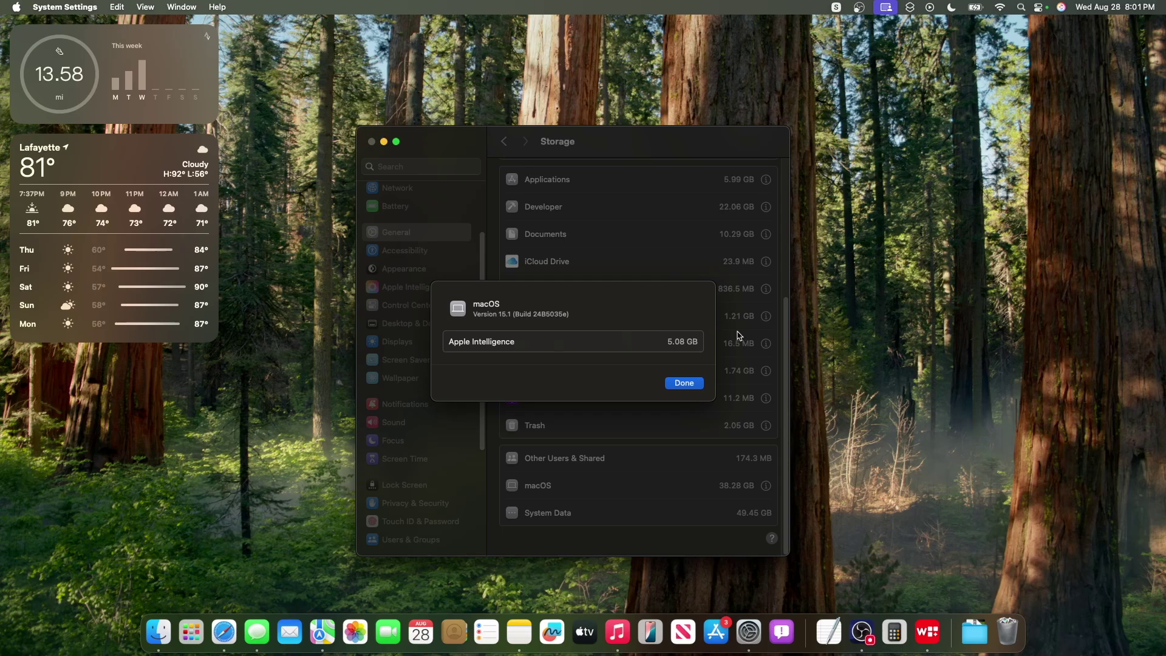
Launch Calculator from Spotlight, move it aside and close it, then dismiss the macOS storage details
key(super+space)
text(calc)
key(Return)
drag(784, 254, 827, 262)
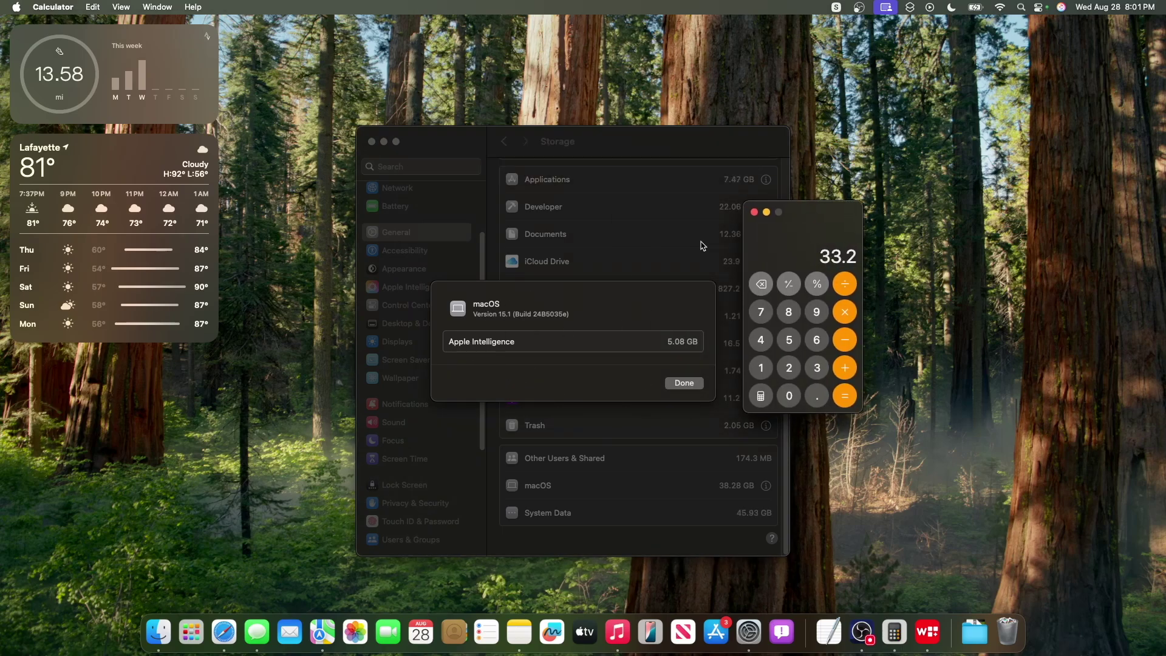
click(754, 213)
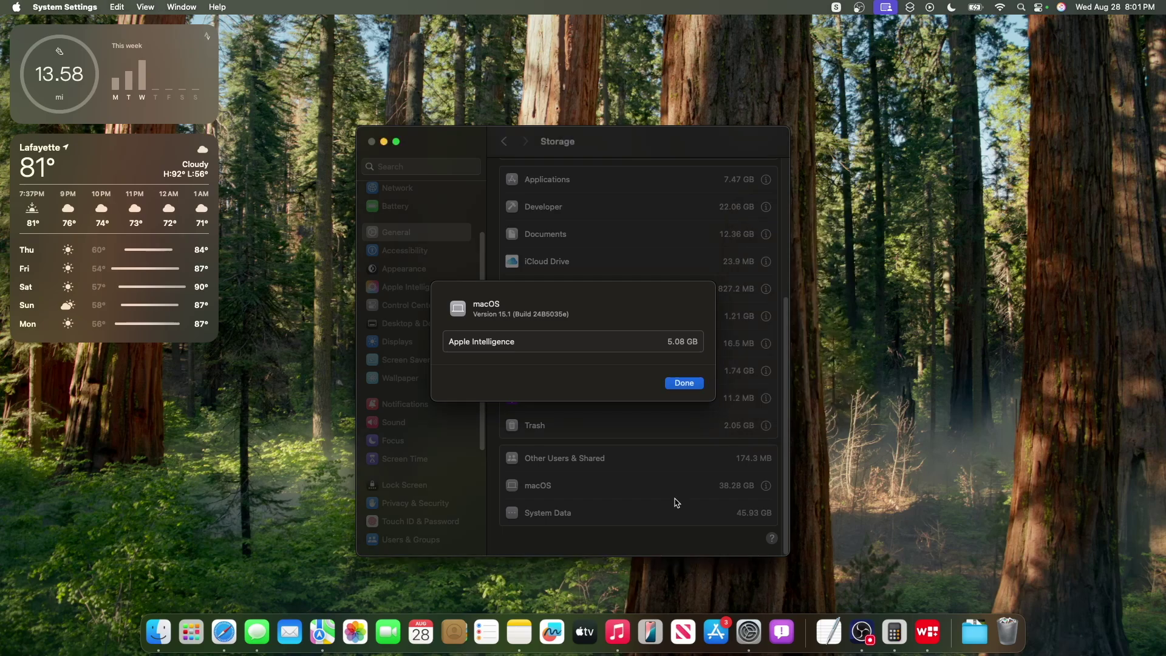
click(687, 387)
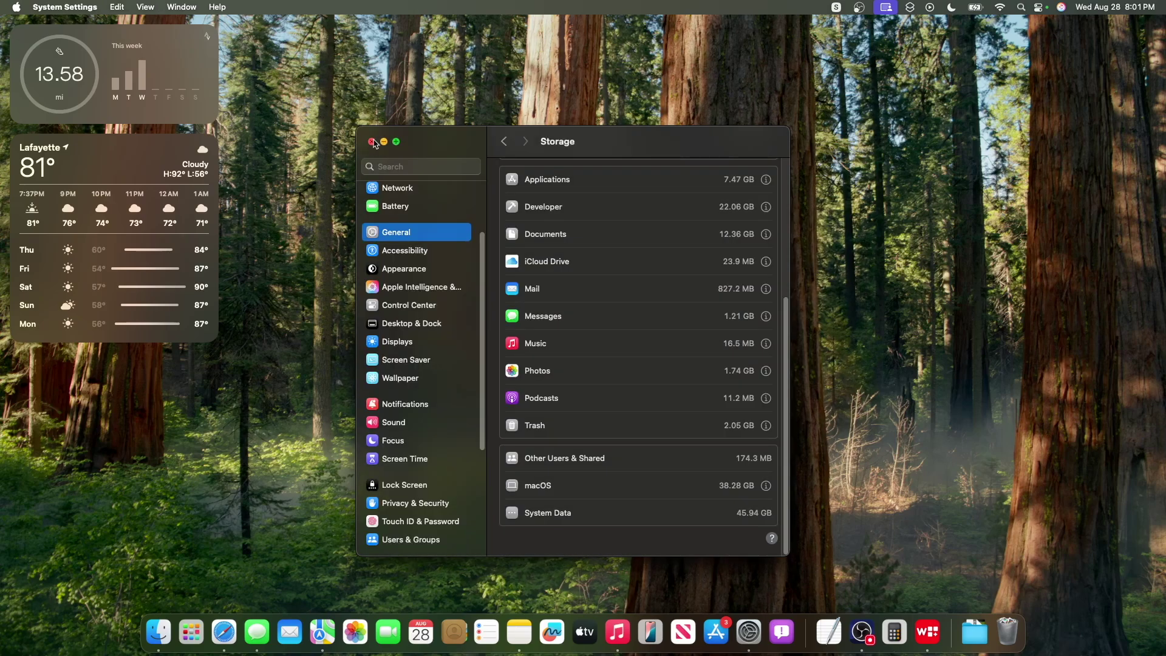
Close System Settings, then briefly open and dismiss Launchpad to return to the bare desktop
click(373, 143)
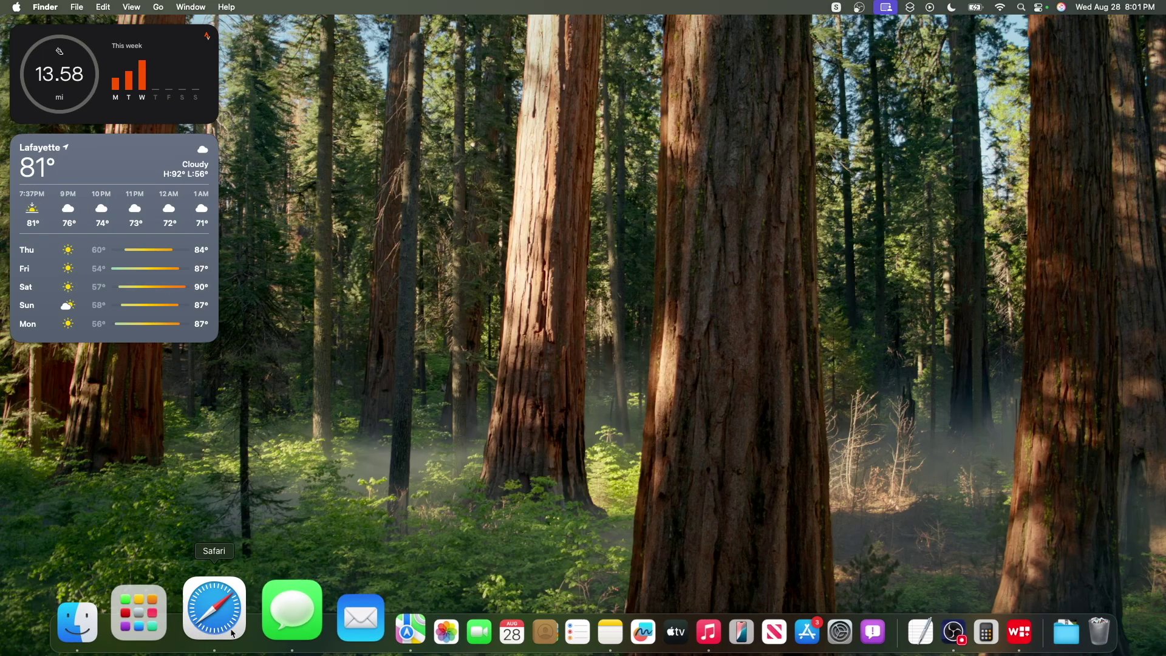
click(190, 629)
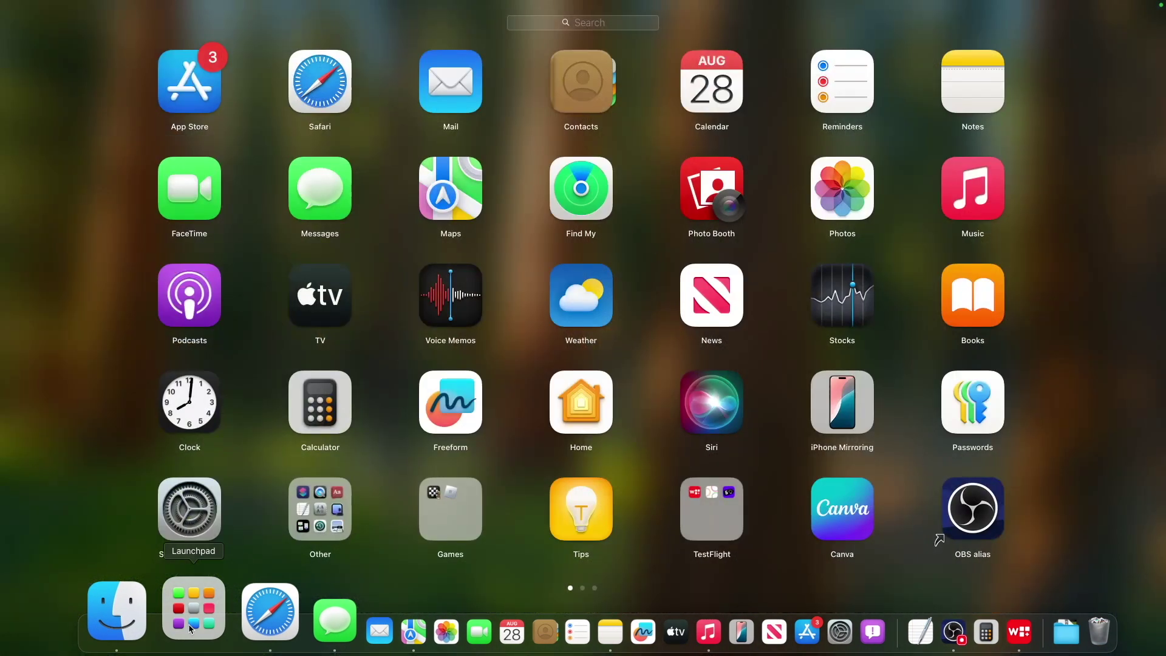
click(188, 625)
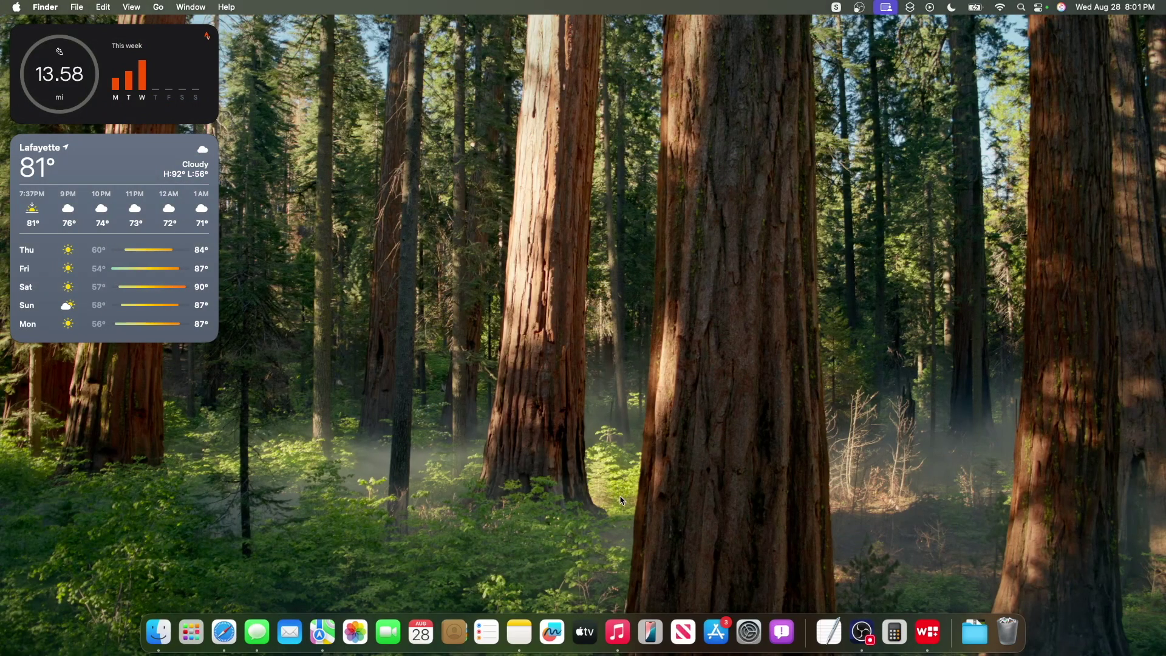